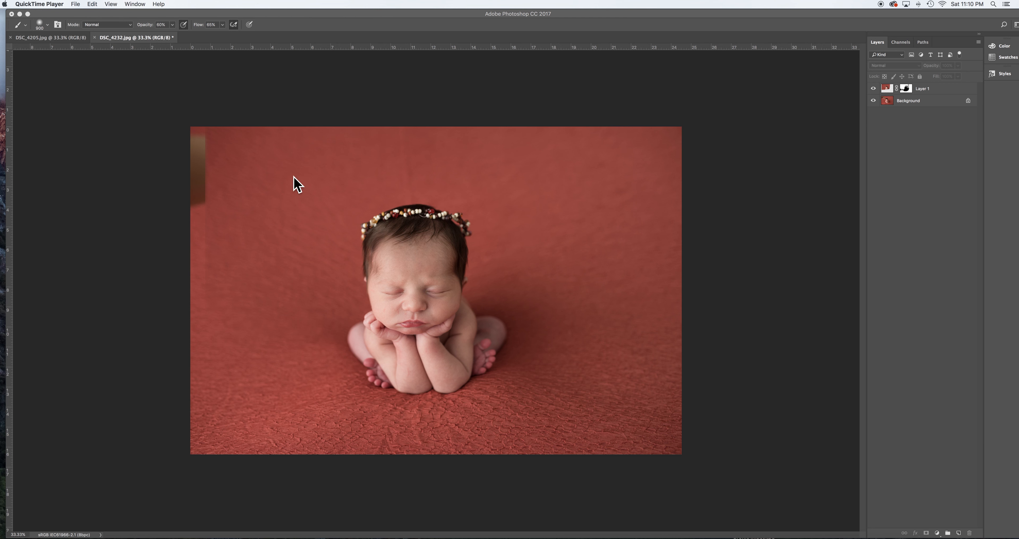
# - Compare the photo with and without Layer 1, and flatten the image
pyautogui.click(340, 103)
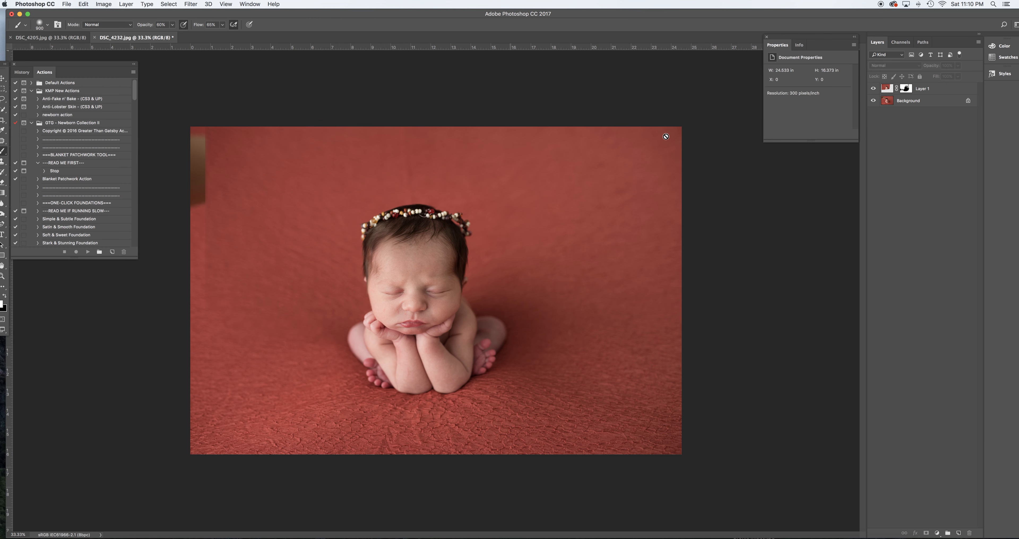
pyautogui.click(925, 89)
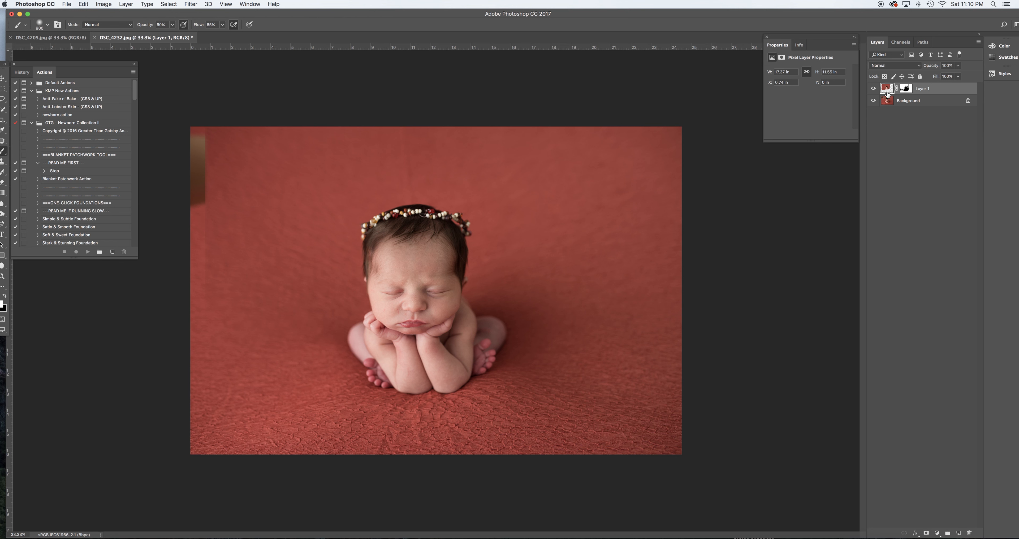
pyautogui.click(874, 90)
pyautogui.click(874, 89)
pyautogui.click(135, 4)
pyautogui.click(143, 313)
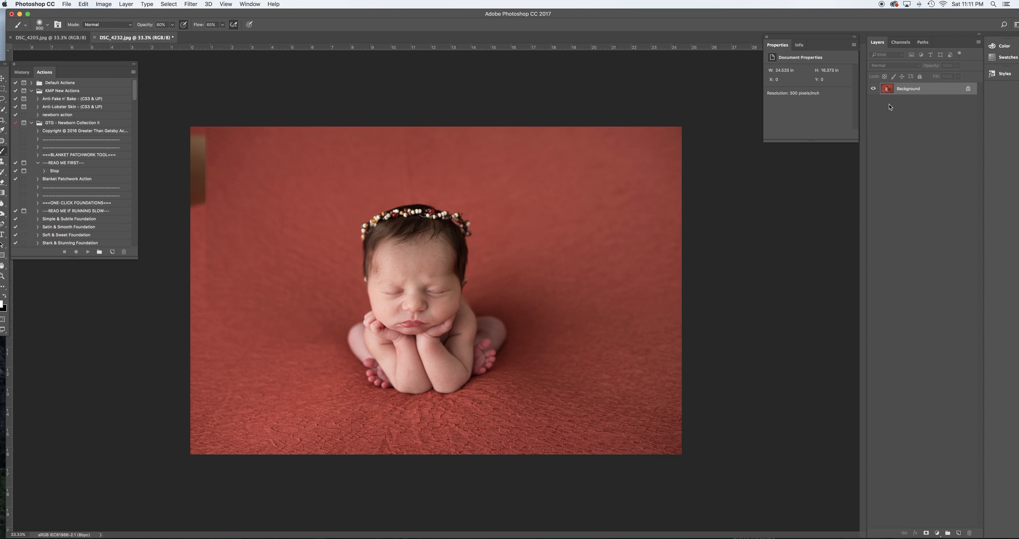
# - Duplicate the Background layer and open the copy in the Liquify filter
pyautogui.press('super+j')
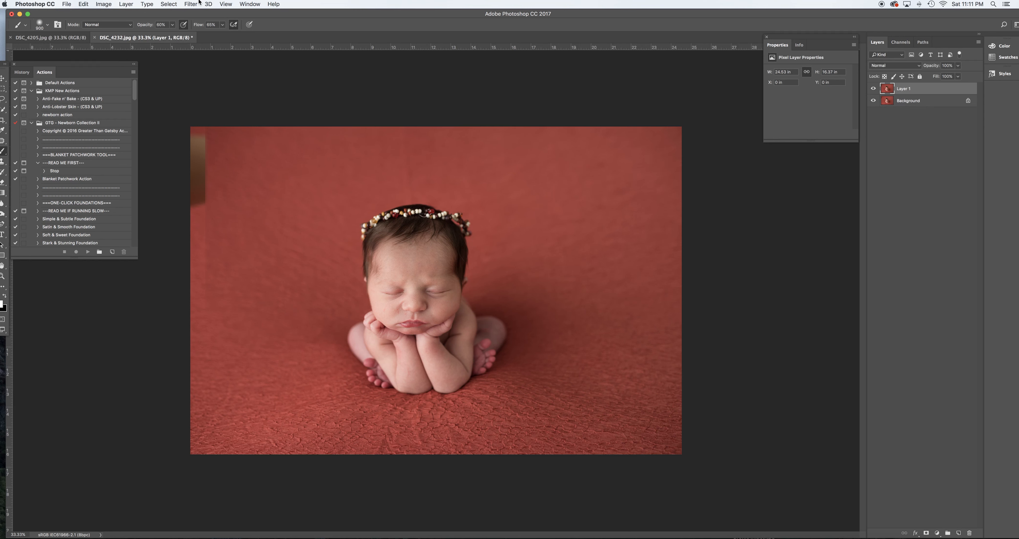
pyautogui.click(191, 4)
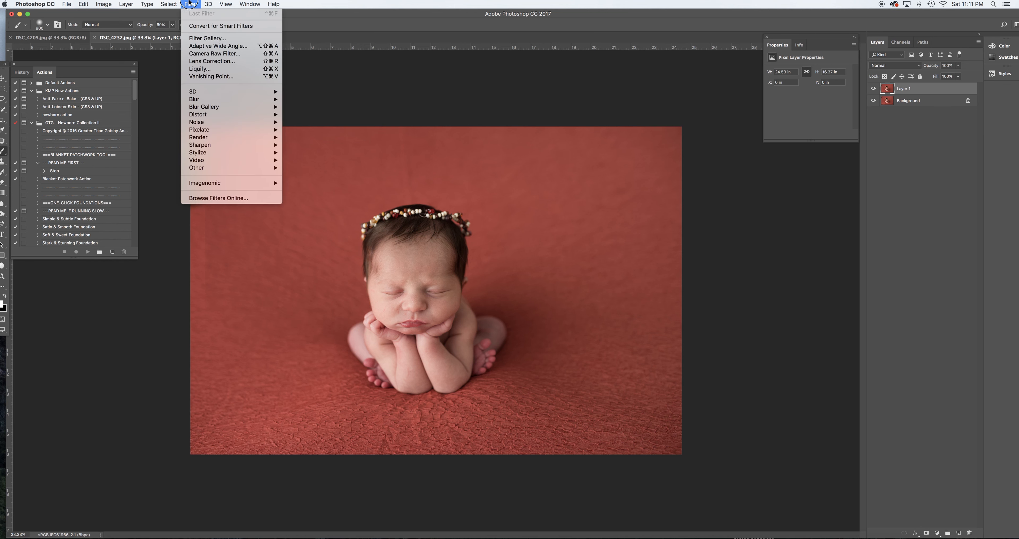
pyautogui.click(194, 70)
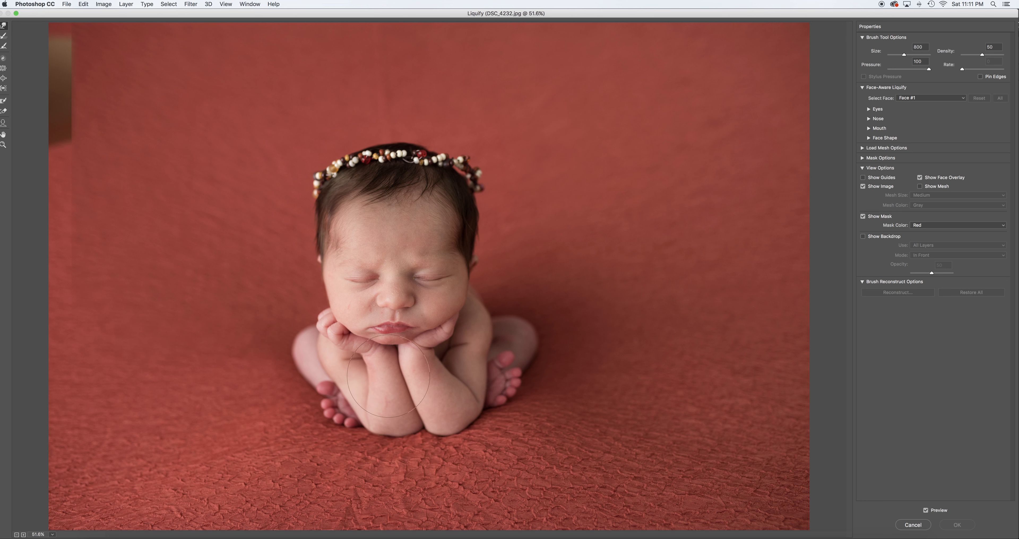
# - Push the inner and outer edges of the baby's forearms slightly with the Forward Warp tool, adjusting the brush size as needed
pyautogui.press(']')
pyautogui.moveTo(399, 385); pyautogui.dragTo(409, 403)
pyautogui.press('[')
pyautogui.press('[')
pyautogui.press('[')
pyautogui.press('[')
pyautogui.moveTo(377, 389); pyautogui.dragTo(371, 375)
pyautogui.moveTo(428, 418); pyautogui.dragTo(422, 416)
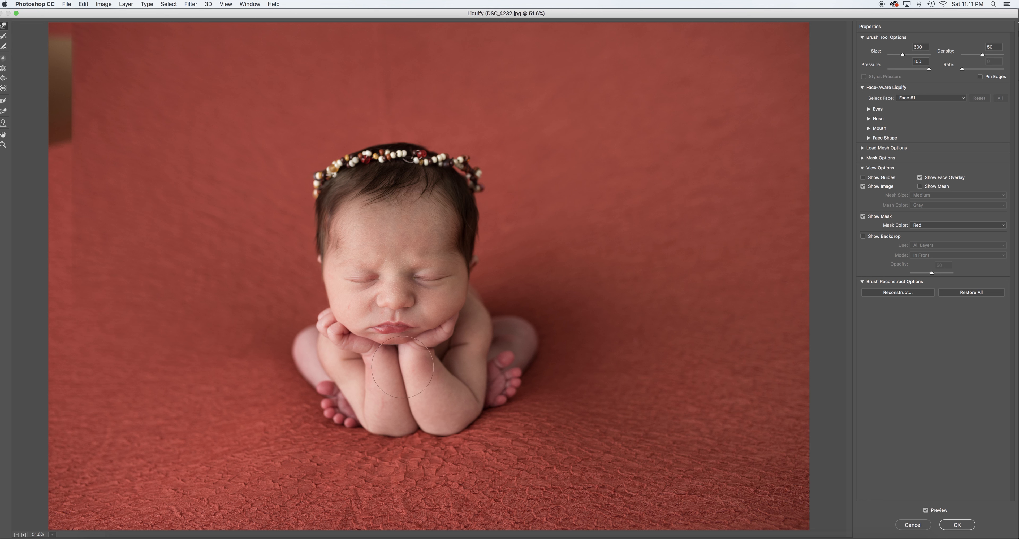
# - Even out the undersides of the baby's two elbows with the Forward Warp tool at a brush size of 600
pyautogui.press('[')
pyautogui.press('[')
pyautogui.press(']')
pyautogui.press(']')
pyautogui.press(']')
pyautogui.moveTo(453, 440)
pyautogui.mouseDown()
pyautogui.moveTo(448, 430)
pyautogui.moveTo(380, 432)
pyautogui.mouseUp()
pyautogui.moveTo(449, 426); pyautogui.dragTo(449, 428)
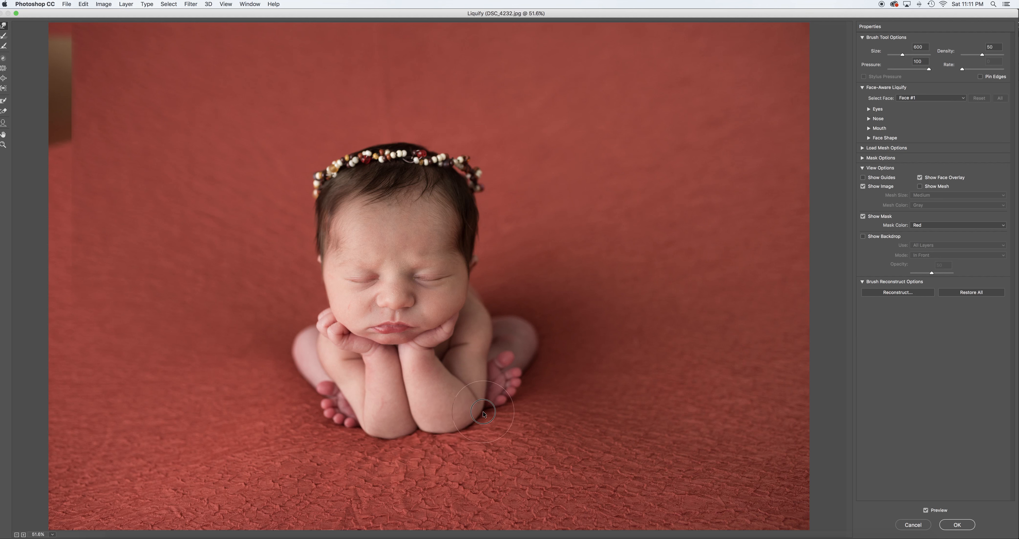
# - Nudge the corner of the baby's mouth slightly sideways with a smaller Forward Warp brush
pyautogui.press('[')
pyautogui.press('[')
pyautogui.press('[')
pyautogui.press('[')
pyautogui.moveTo(404, 330); pyautogui.dragTo(412, 330)
pyautogui.press('[')
pyautogui.press('[')
pyautogui.press(']')
pyautogui.press(']')
pyautogui.press(']')
pyautogui.press(']')
pyautogui.press(']')
pyautogui.press(']')
pyautogui.press(']')
pyautogui.press(']')
pyautogui.press('[')
pyautogui.press('[')
pyautogui.press(']')
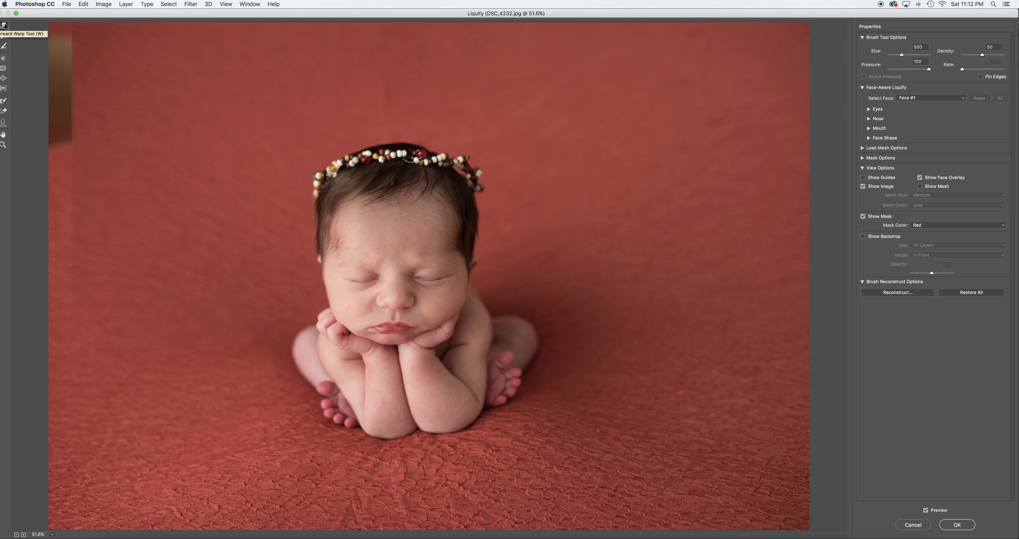
pyautogui.press(']')
pyautogui.press(']')
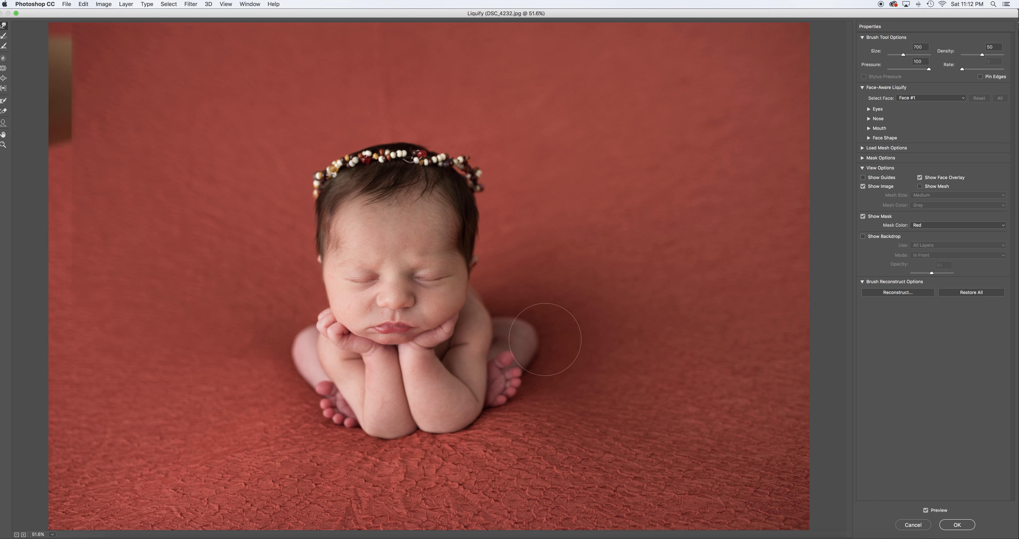
# - Tuck in the protruding end of the beaded headband with a smaller warp brush and apply the Liquify changes
pyautogui.press('[')
pyautogui.press('[')
pyautogui.press('[')
pyautogui.press('[')
pyautogui.press('[')
pyautogui.press('[')
pyautogui.press('[')
pyautogui.press('[')
pyautogui.click(960, 530)
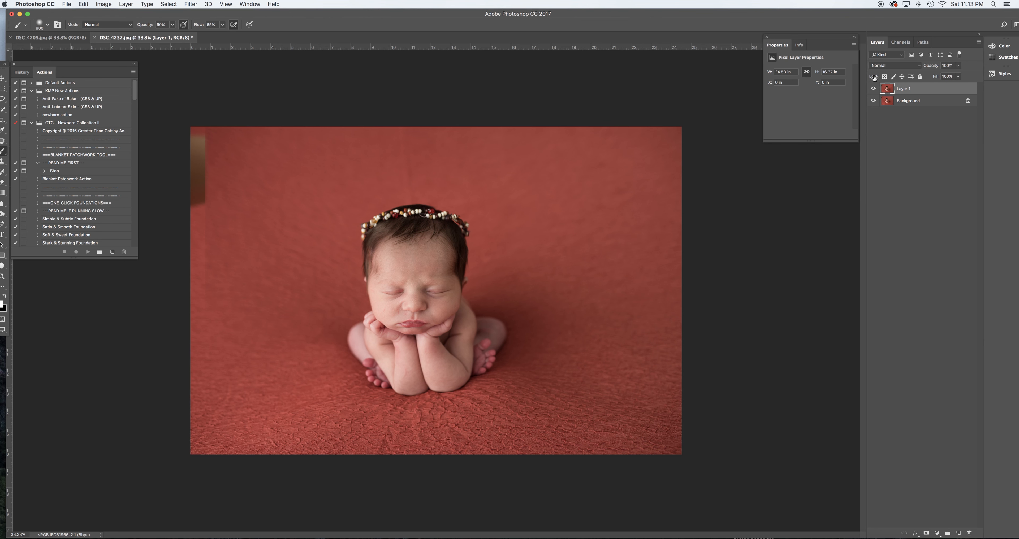
# - Compare the liquified layer with the original beneath it, and open Layer 1 in Liquify again
pyautogui.click(874, 90)
pyautogui.click(873, 89)
pyautogui.click(147, 4)
pyautogui.moveTo(192, 3)
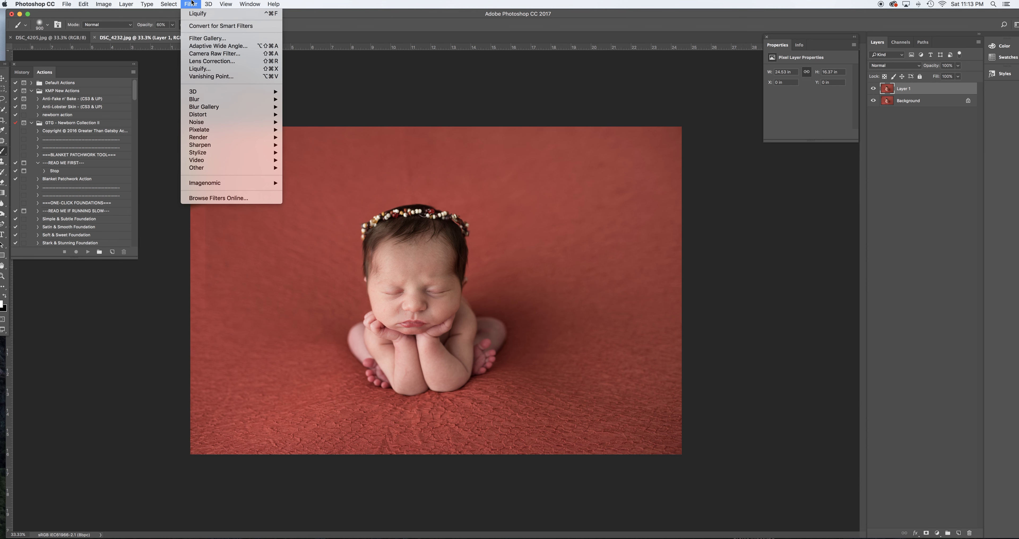
pyautogui.click(200, 69)
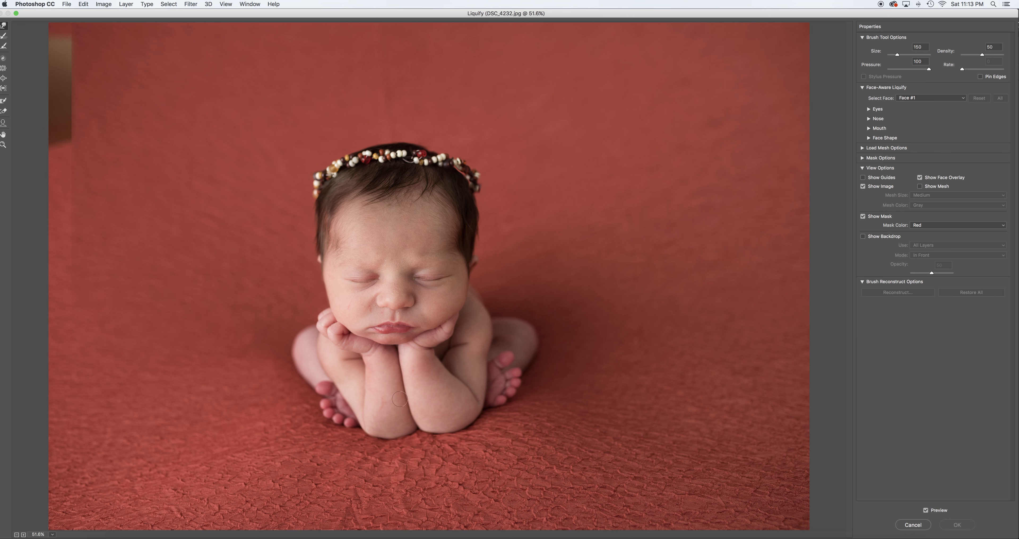
# - Push the baby's forearms and elbows slightly sideways with an 800 Forward Warp brush, and apply the Liquify filter
pyautogui.press(']')
pyautogui.press(']')
pyautogui.press(']')
pyautogui.press(']')
pyautogui.press(']')
pyautogui.press(']')
pyautogui.press(']')
pyautogui.press(']')
pyautogui.press(']')
pyautogui.moveTo(411, 389); pyautogui.dragTo(409, 390)
pyautogui.moveTo(434, 427); pyautogui.dragTo(428, 428)
pyautogui.moveTo(349, 386); pyautogui.dragTo(342, 388)
pyautogui.moveTo(360, 413); pyautogui.dragTo(354, 414)
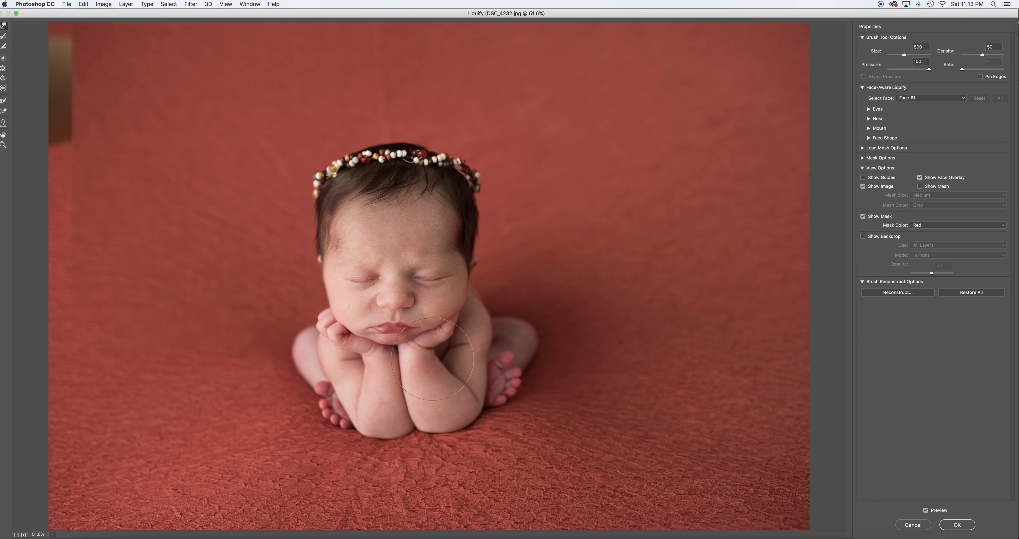
pyautogui.press('[')
pyautogui.press('[')
pyautogui.press('[')
pyautogui.press('[')
pyautogui.click(948, 526)
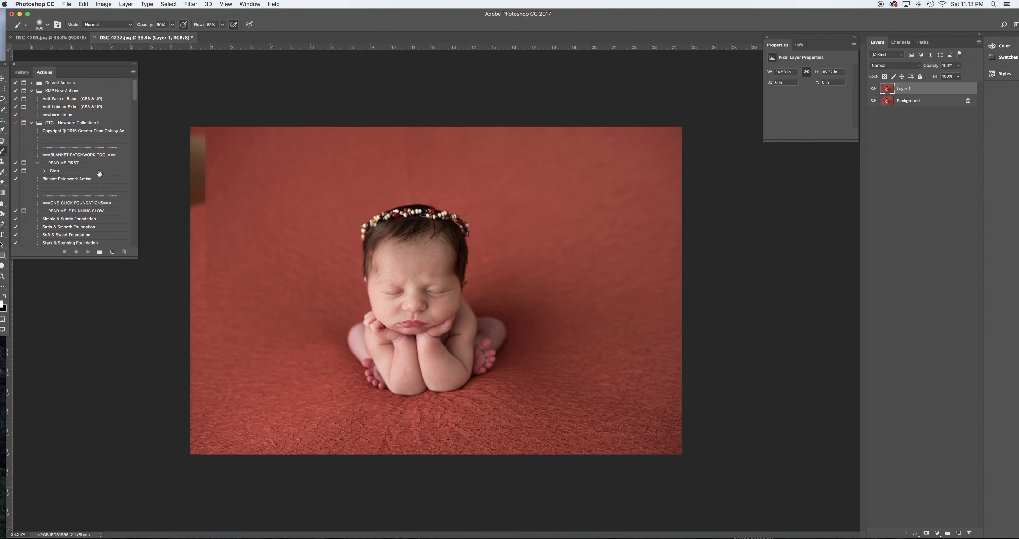
# - Flatten the liquified image and duplicate the Background as a new working layer
pyautogui.click(130, 5)
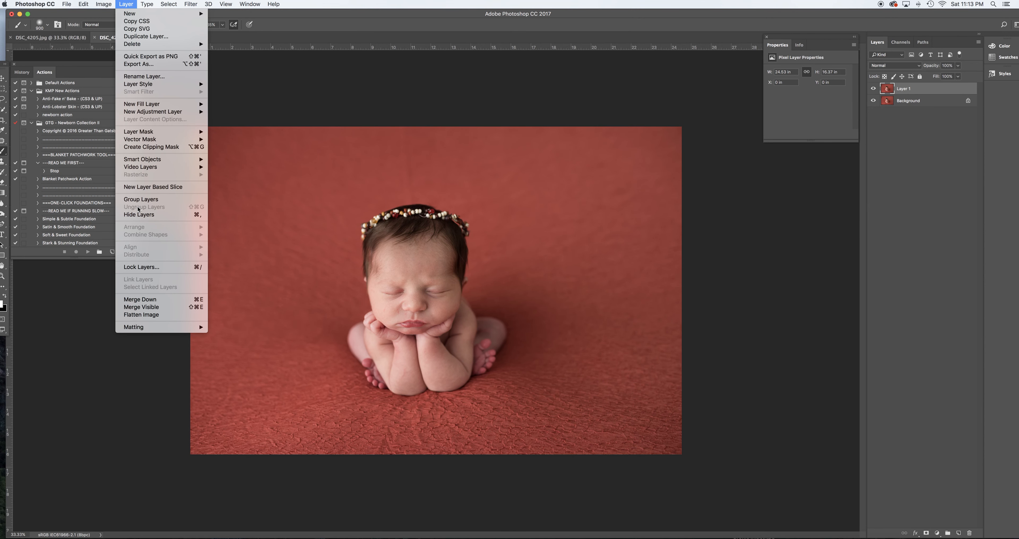
pyautogui.click(148, 315)
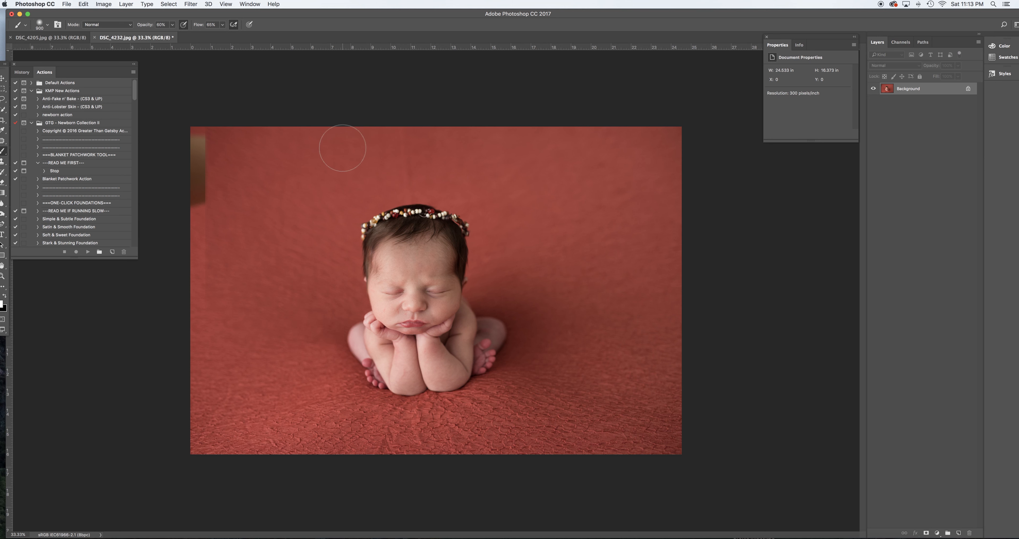
pyautogui.press('super+j')
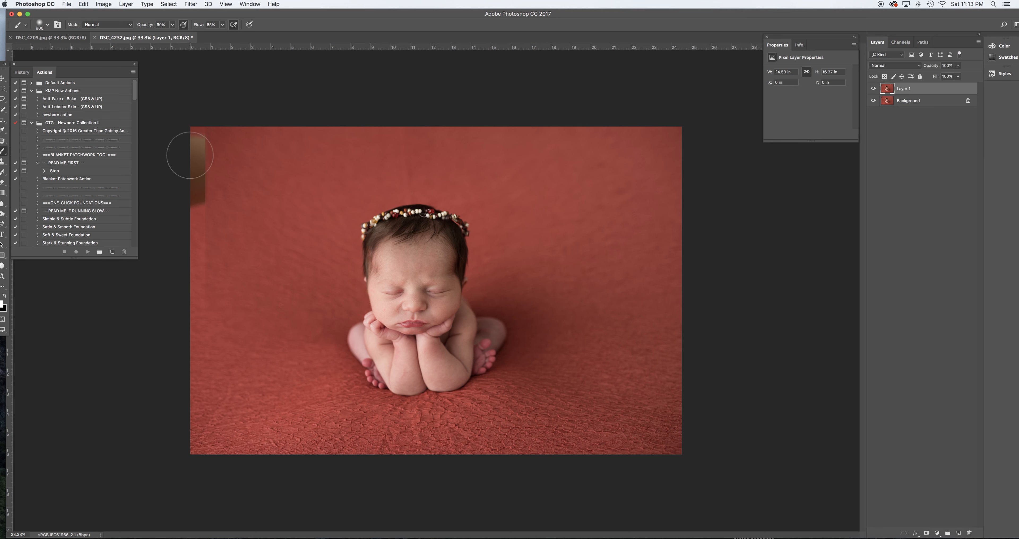
# - Remove marks from the red backdrop above and beside the baby's head with the Patch tool
pyautogui.click(3, 141)
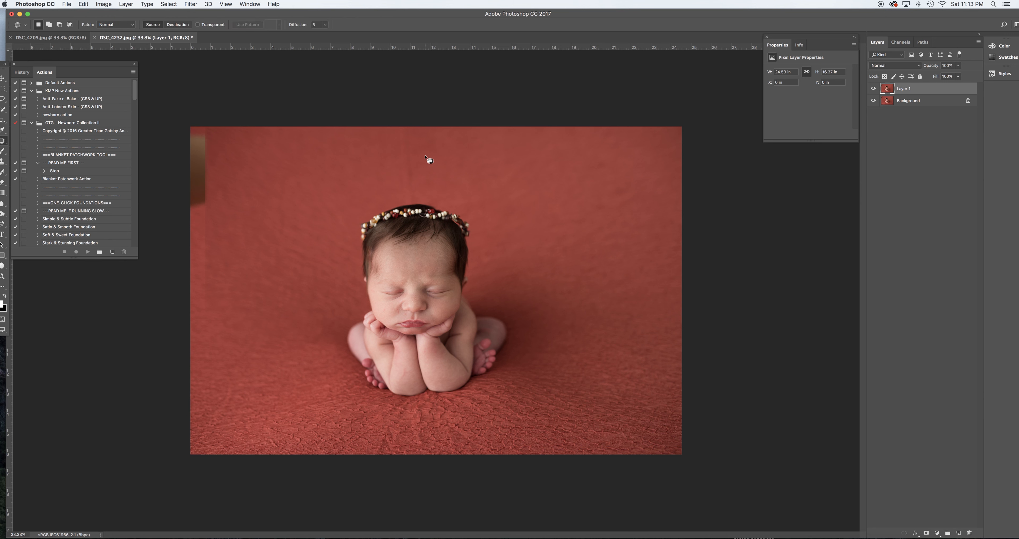
pyautogui.moveTo(398, 129)
pyautogui.mouseDown()
pyautogui.moveTo(405, 187)
pyautogui.moveTo(427, 179)
pyautogui.moveTo(403, 131)
pyautogui.mouseUp()
pyautogui.click(460, 171)
pyautogui.moveTo(535, 169)
pyautogui.mouseDown()
pyautogui.moveTo(513, 156)
pyautogui.moveTo(534, 168)
pyautogui.mouseUp()
pyautogui.moveTo(521, 174); pyautogui.dragTo(558, 187)
# - Patch the uneven spots in the fabric along the lower foreground, in front of the baby
pyautogui.moveTo(386, 460)
pyautogui.mouseDown()
pyautogui.moveTo(392, 429)
pyautogui.moveTo(372, 459)
pyautogui.mouseUp()
pyautogui.click(353, 439)
pyautogui.moveTo(239, 409)
pyautogui.mouseDown()
pyautogui.moveTo(246, 425)
pyautogui.moveTo(212, 423)
pyautogui.moveTo(226, 433)
pyautogui.moveTo(212, 417)
pyautogui.moveTo(221, 425)
pyautogui.mouseUp()
pyautogui.click(226, 433)
pyautogui.click(228, 434)
# - Patch the remaining marks in the backdrop to the right of the baby
pyautogui.moveTo(590, 173)
pyautogui.mouseDown()
pyautogui.moveTo(621, 181)
pyautogui.moveTo(618, 220)
pyautogui.moveTo(632, 220)
pyautogui.mouseUp()
pyautogui.click(632, 222)
pyautogui.moveTo(509, 268); pyautogui.dragTo(529, 275)
pyautogui.click(560, 265)
pyautogui.moveTo(580, 331); pyautogui.dragTo(589, 323)
pyautogui.click(603, 324)
# - Flatten the patched backdrop and duplicate the Background layer for retouching the skin
pyautogui.click(66, 4)
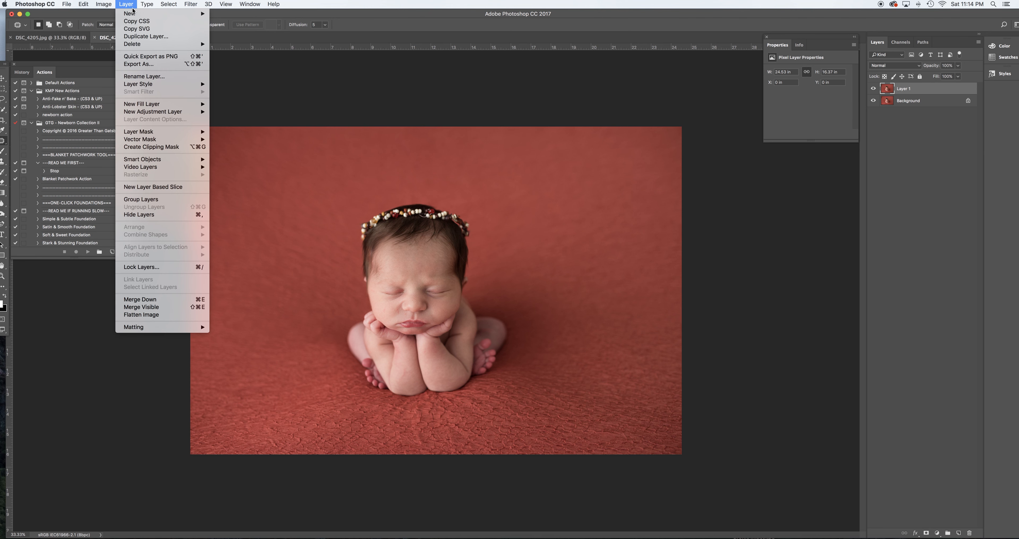
pyautogui.click(151, 314)
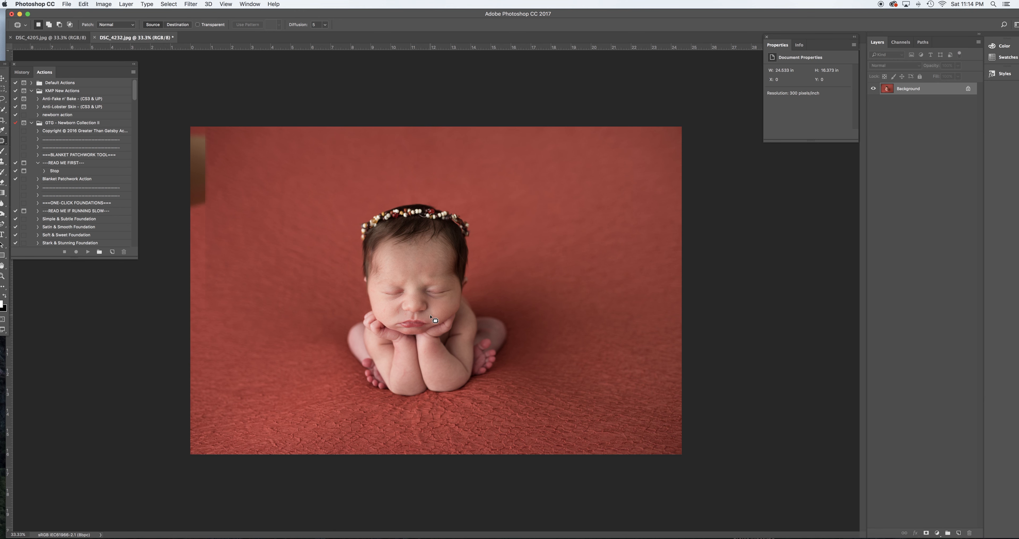
pyautogui.press('super+equal')
pyautogui.press('super+equal')
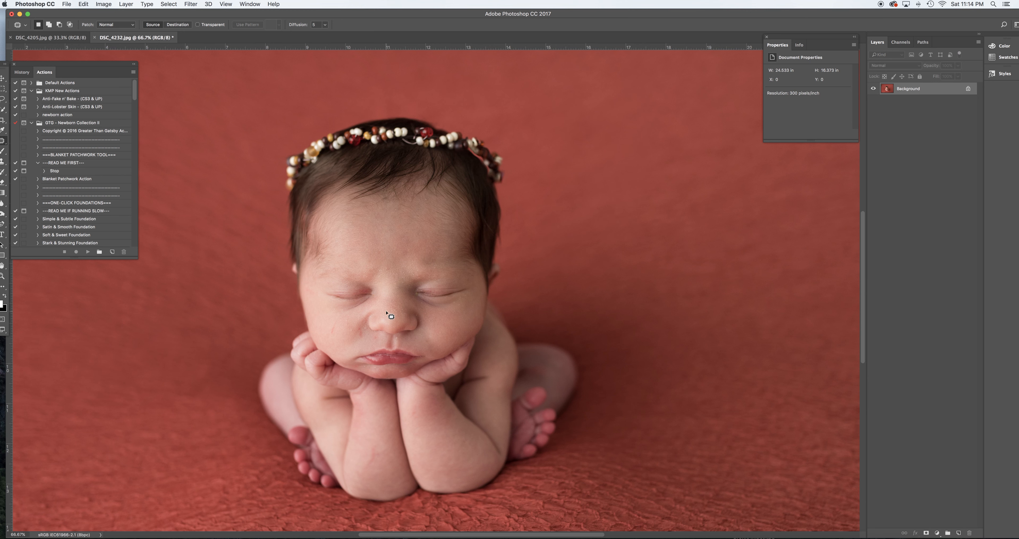
pyautogui.press('super+j')
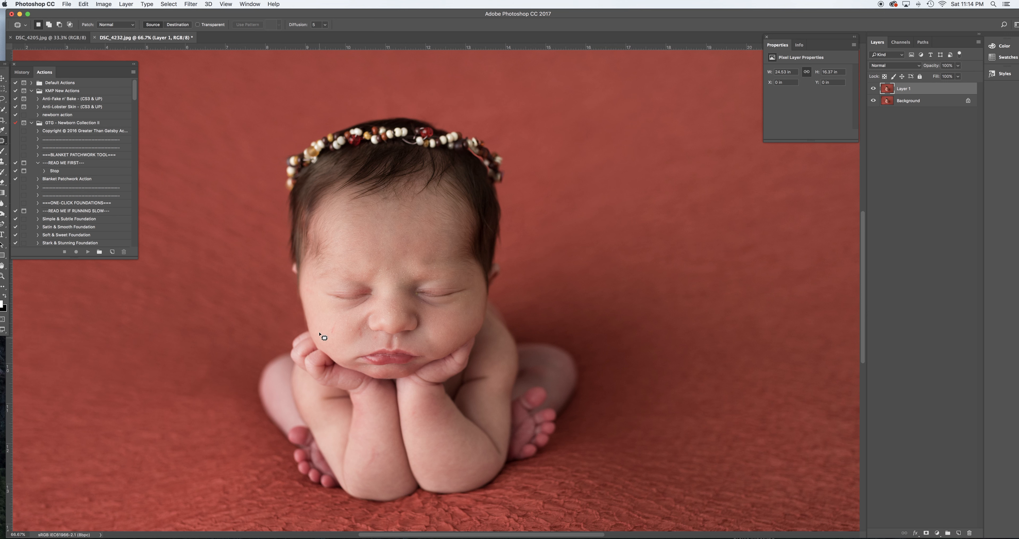
# - Patch the small blemishes on the baby's cheek beside the nose and clear the selections
pyautogui.moveTo(336, 327)
pyautogui.mouseDown()
pyautogui.moveTo(329, 334)
pyautogui.moveTo(340, 331)
pyautogui.moveTo(328, 319)
pyautogui.moveTo(359, 337)
pyautogui.moveTo(357, 326)
pyautogui.moveTo(349, 344)
pyautogui.moveTo(376, 335)
pyautogui.mouseUp()
pyautogui.press('super+d')
pyautogui.moveTo(376, 336)
pyautogui.mouseDown()
pyautogui.moveTo(367, 343)
pyautogui.moveTo(404, 342)
pyautogui.mouseUp()
pyautogui.press('super+d')
pyautogui.press('super+d')
pyautogui.moveTo(351, 328); pyautogui.dragTo(352, 327)
pyautogui.moveTo(352, 329); pyautogui.dragTo(346, 319)
pyautogui.press('super+d')
pyautogui.press('super+d')
# - Try to patch the inner corner of the baby's eye and undo the attempt
pyautogui.moveTo(414, 293); pyautogui.dragTo(427, 302)
pyautogui.press('super+d')
pyautogui.click(81, 4)
pyautogui.click(95, 14)
pyautogui.click(84, 4)
pyautogui.click(99, 29)
# - Patch away the yellowish speck at the inner corner of the baby's eye and deselect
pyautogui.click(446, 273)
pyautogui.press('super+plus')
pyautogui.press('super+plus')
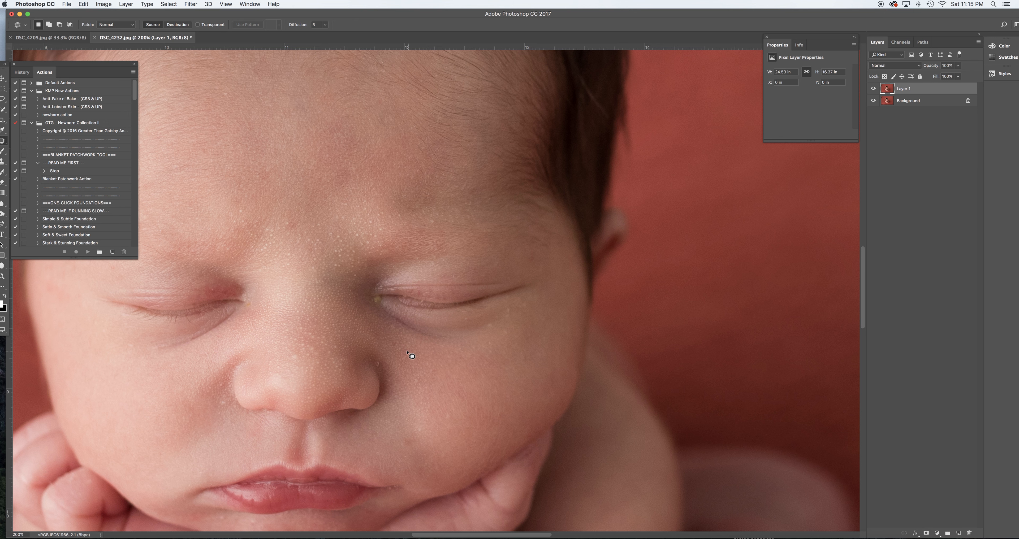
pyautogui.moveTo(380, 297); pyautogui.dragTo(381, 298)
pyautogui.moveTo(379, 301); pyautogui.dragTo(391, 316)
pyautogui.press('super+d')
# - Patch the small marks on the baby's forearms and wrist, clearing each selection
pyautogui.scroll(-1, 368, 385)
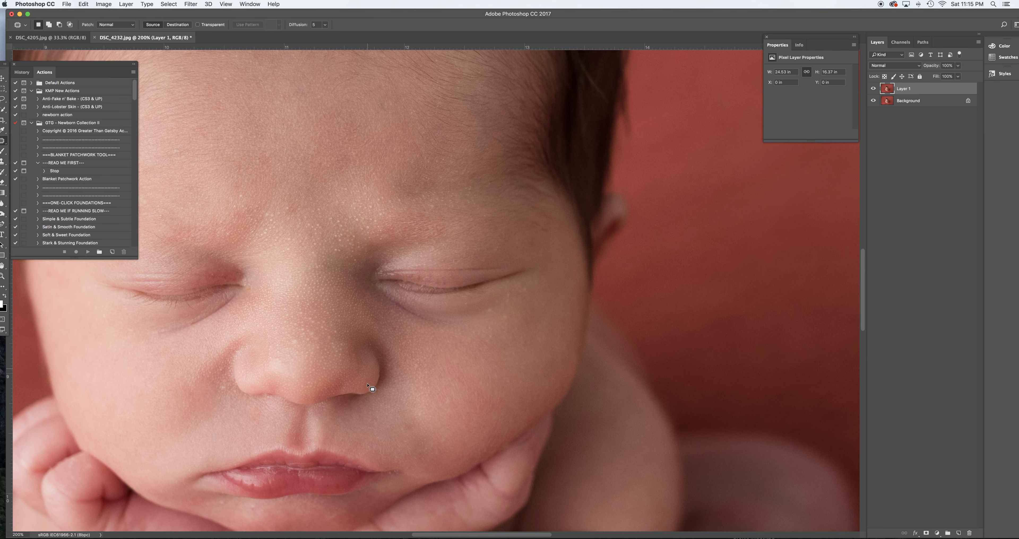
pyautogui.scroll(-10, 370, 387)
pyautogui.scroll(20, 370, 387)
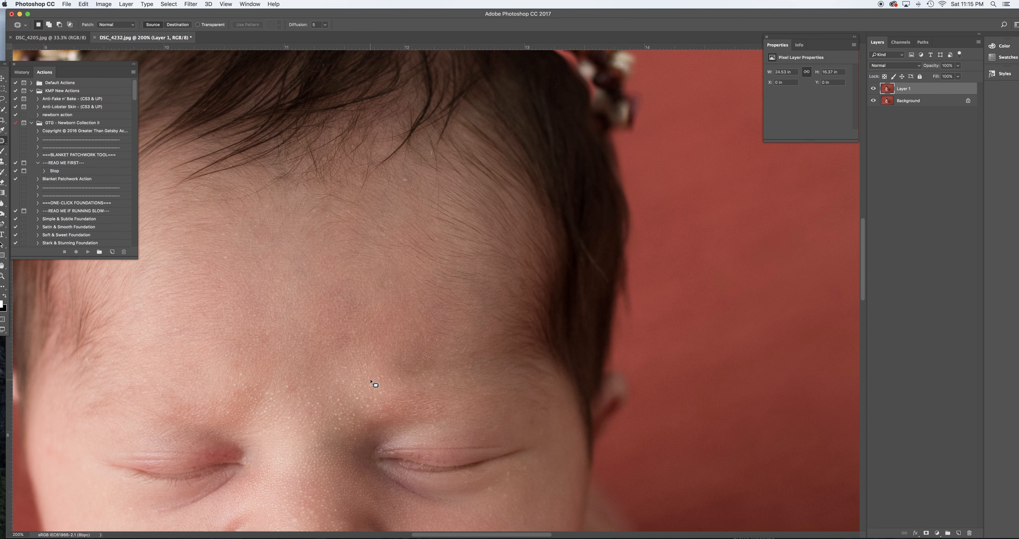
pyautogui.press('super+minus')
pyautogui.press('super+minus')
pyautogui.press('super+minus')
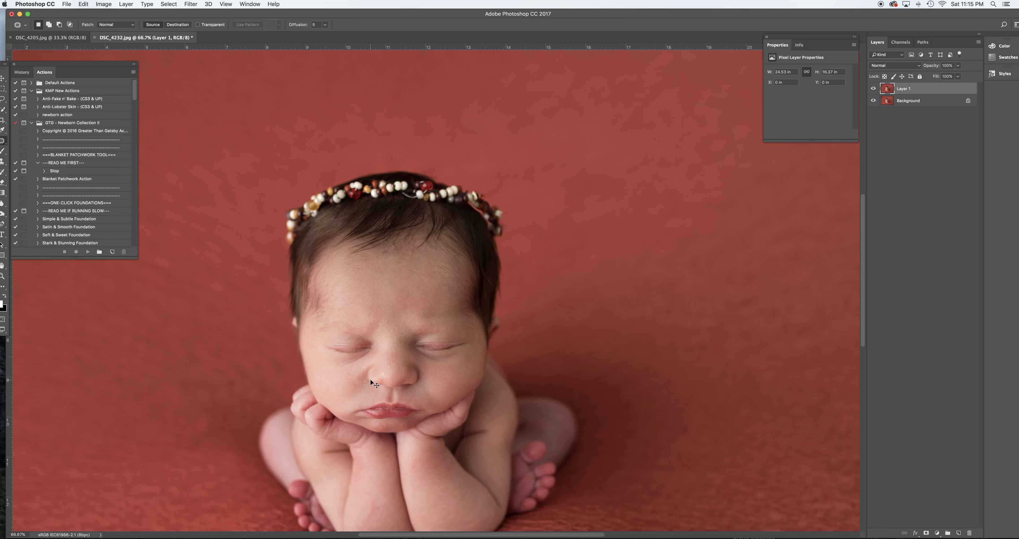
pyautogui.moveTo(392, 446)
pyautogui.mouseDown()
pyautogui.moveTo(380, 463)
pyautogui.moveTo(389, 455)
pyautogui.moveTo(404, 473)
pyautogui.mouseUp()
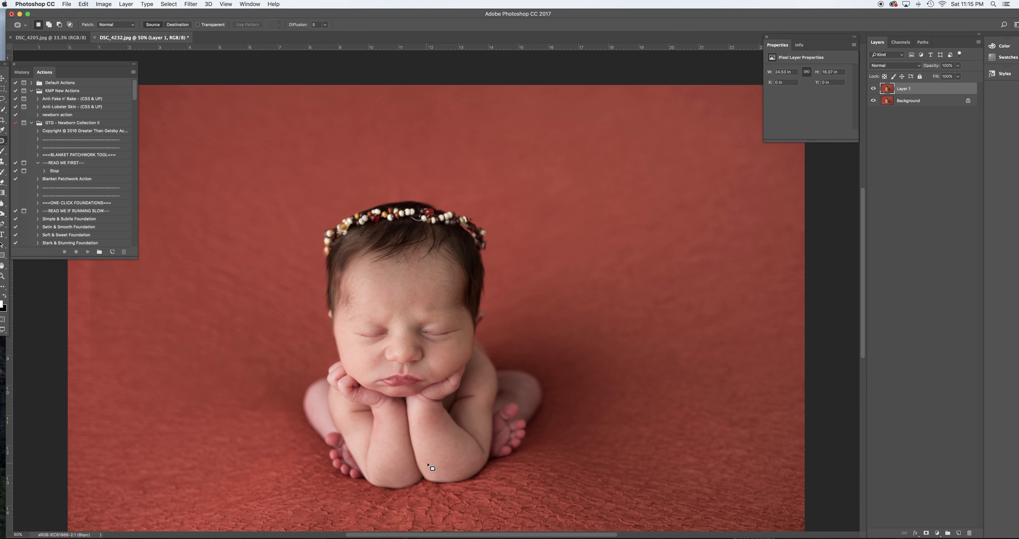
pyautogui.moveTo(419, 418); pyautogui.dragTo(419, 420)
pyautogui.moveTo(421, 424); pyautogui.dragTo(428, 430)
pyautogui.press('super+d')
pyautogui.moveTo(410, 390); pyautogui.dragTo(410, 396)
pyautogui.press('super+d')
# - Compare the skin retouching with the original, flatten the image, and duplicate the Background layer
pyautogui.click(874, 90)
pyautogui.click(874, 90)
pyautogui.click(874, 91)
pyautogui.click(131, 4)
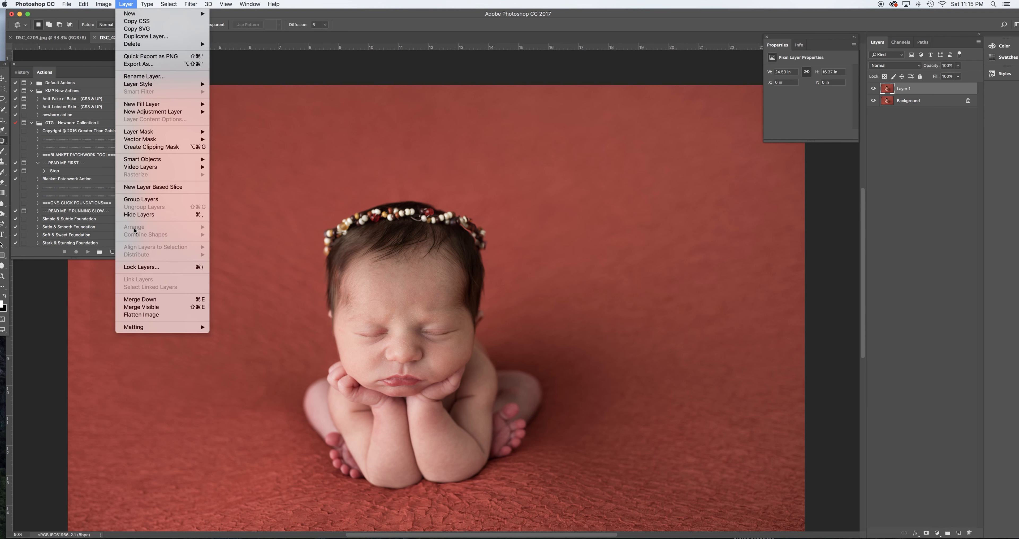
pyautogui.click(131, 315)
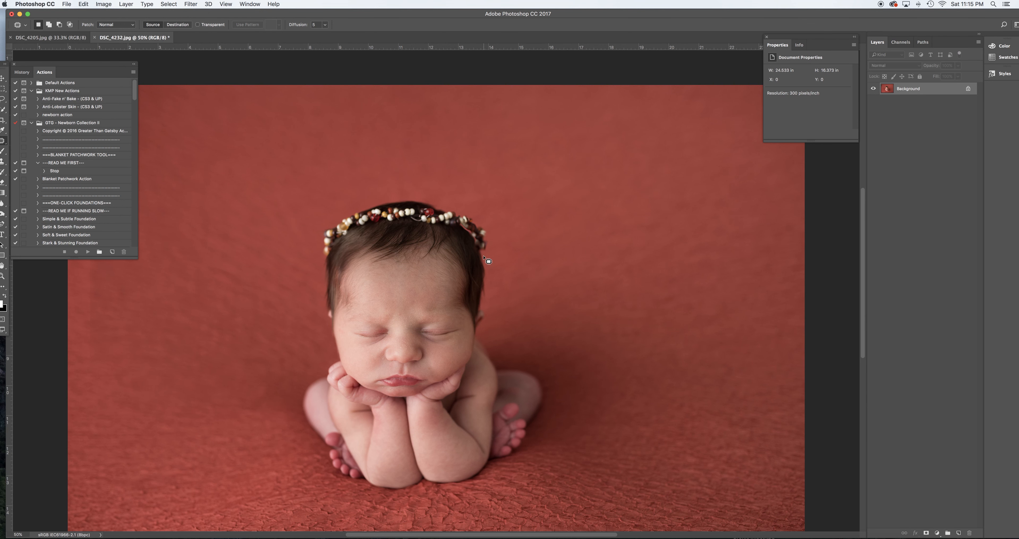
pyautogui.press('super+j')
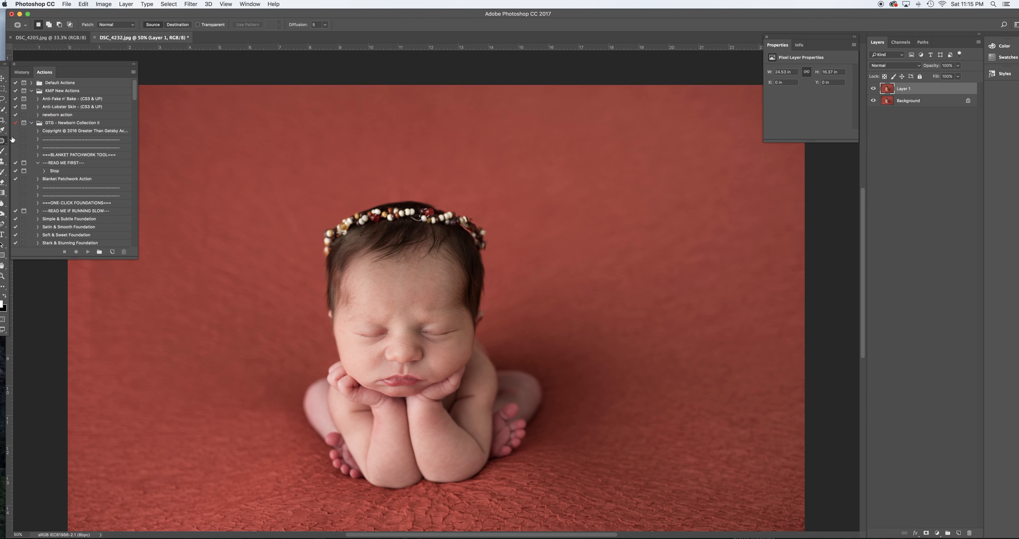
# - Clone dark hair over the red backdrop gap beneath the beaded headband, using a small Clone Stamp brush
pyautogui.click(3, 163)
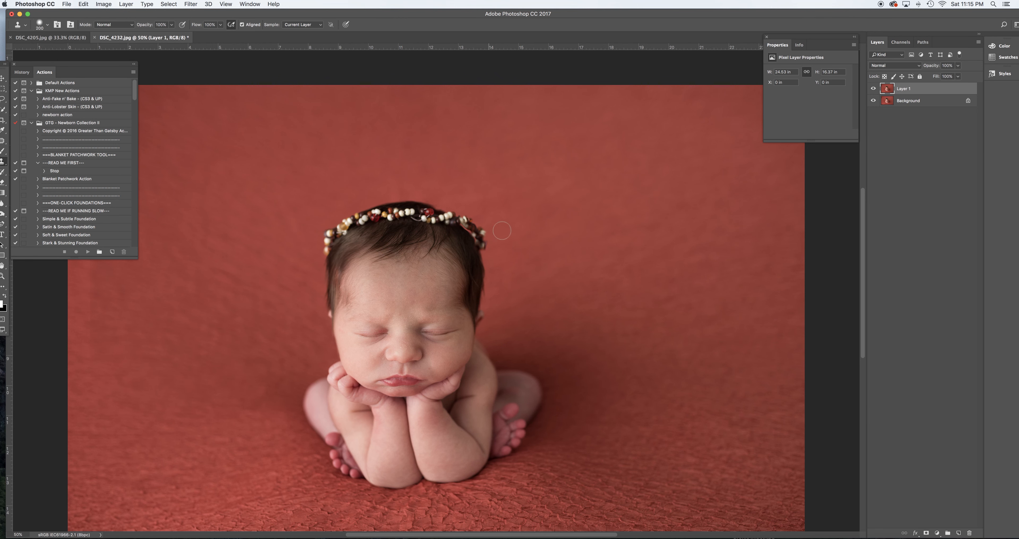
pyautogui.press('super+plus')
pyautogui.press('super+plus')
pyautogui.press('super+plus')
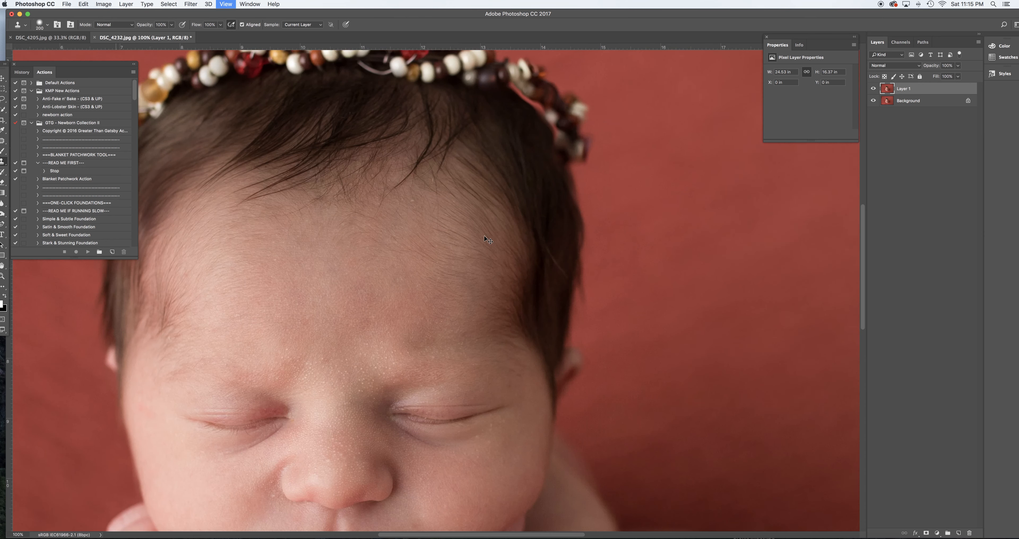
pyautogui.scroll(5, 494, 191)
pyautogui.press('[')
pyautogui.press('[')
pyautogui.press('[')
pyautogui.press('[')
pyautogui.press('[')
pyautogui.press('[')
pyautogui.press('[')
pyautogui.press('[')
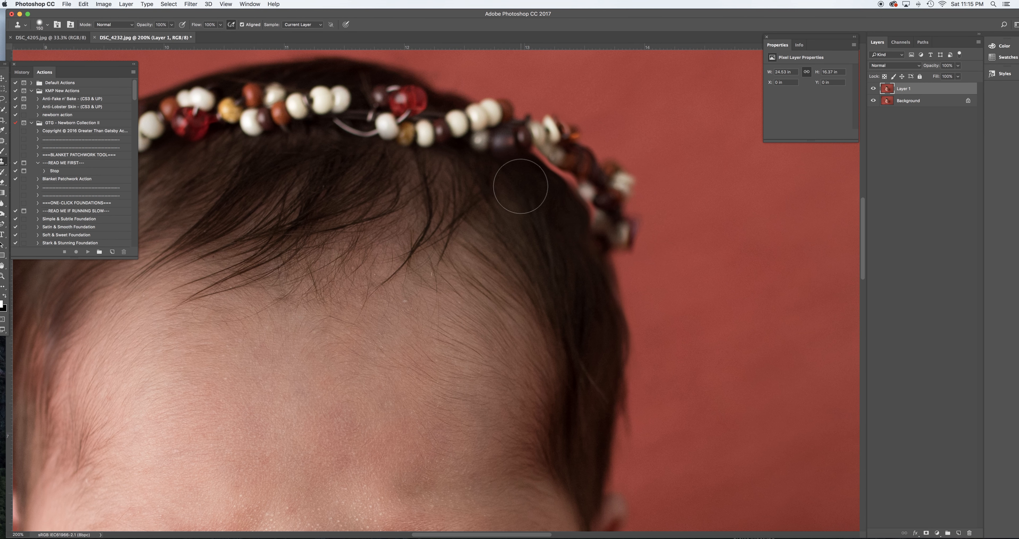
pyautogui.press('[')
pyautogui.press('[')
pyautogui.keyDown('alt'); pyautogui.click(531, 167); pyautogui.keyUp('alt')
pyautogui.moveTo(534, 159)
pyautogui.mouseDown()
pyautogui.moveTo(571, 188)
pyautogui.moveTo(569, 178)
pyautogui.moveTo(586, 229)
pyautogui.mouseUp()
pyautogui.keyDown('alt'); pyautogui.click(532, 166); pyautogui.keyUp('alt')
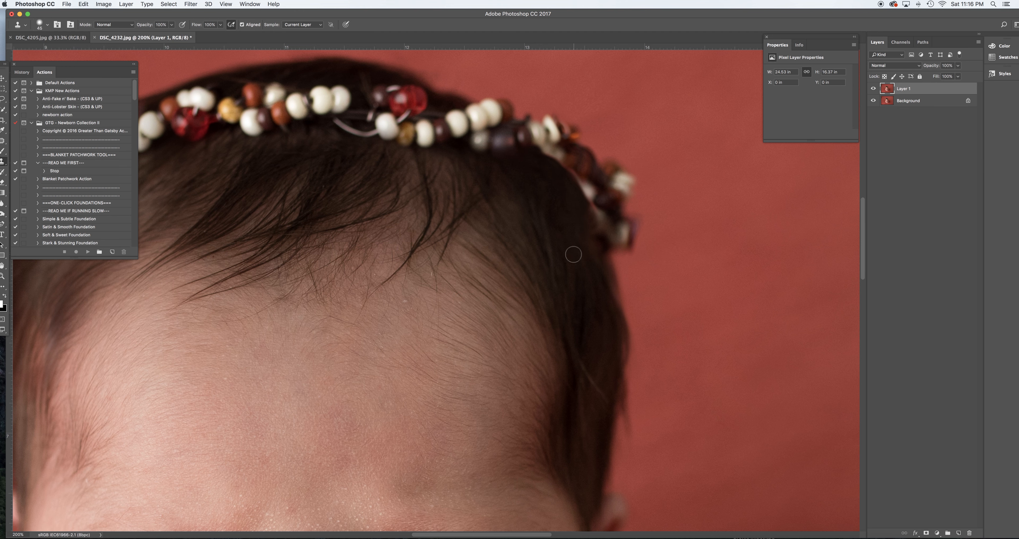
# - Flatten the image with the cloned hair into a single Background layer
pyautogui.press('super+minus')
pyautogui.press('super+minus')
pyautogui.press('super+minus')
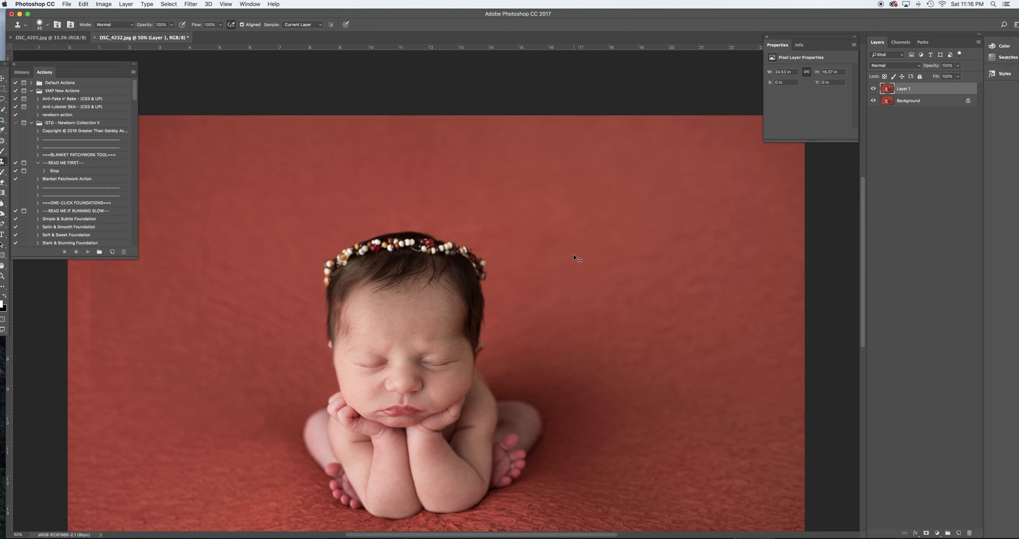
pyautogui.press('super+minus')
pyautogui.click(125, 3)
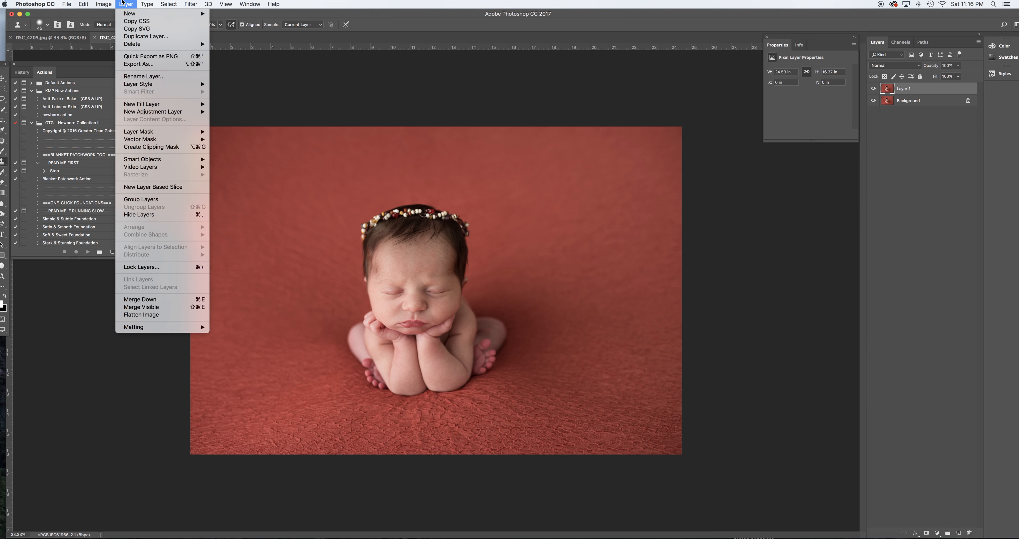
pyautogui.click(130, 315)
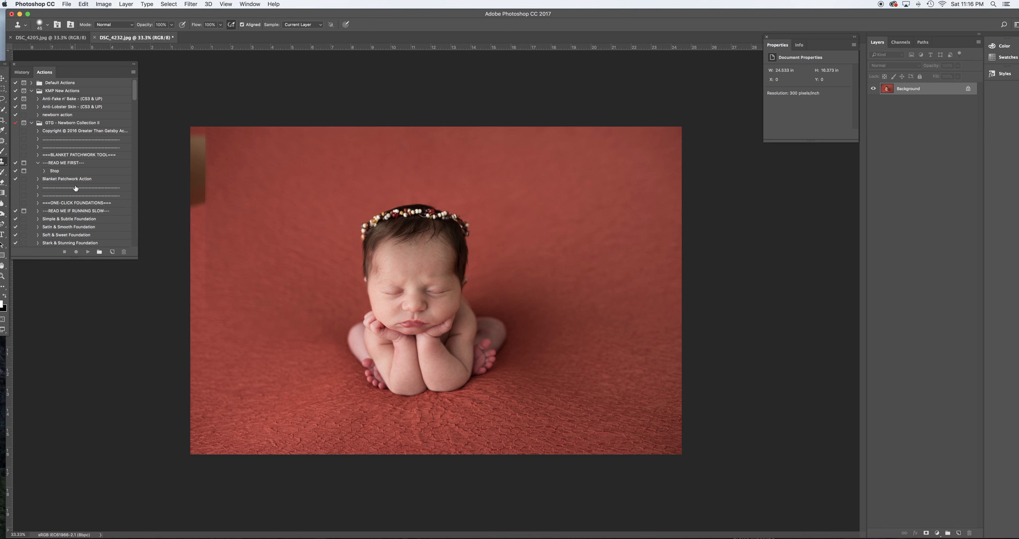
# - Run the "CORRECTOR: Redness Replacer" action from the Retouch Toolkit
pyautogui.scroll(-15, 74, 165)
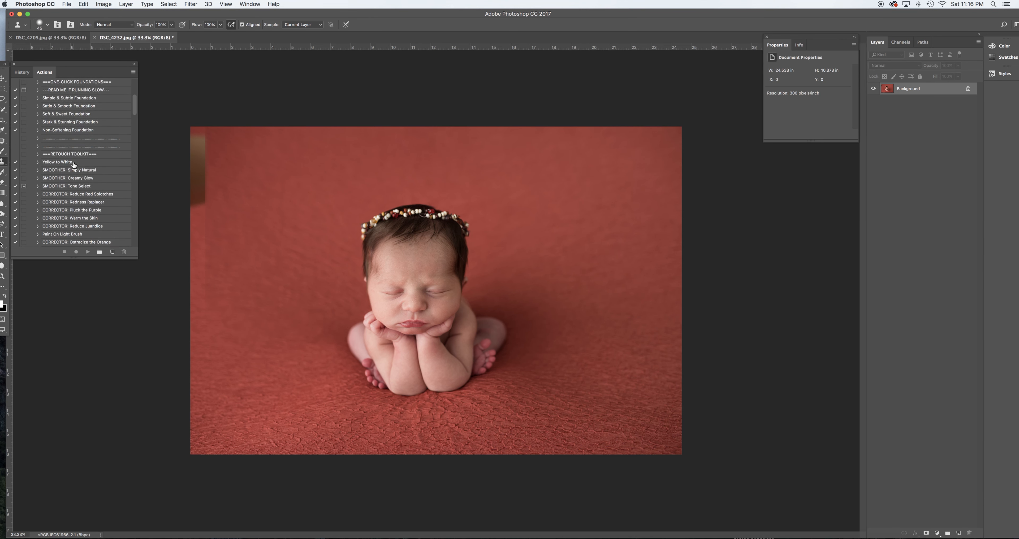
pyautogui.scroll(-15, 74, 164)
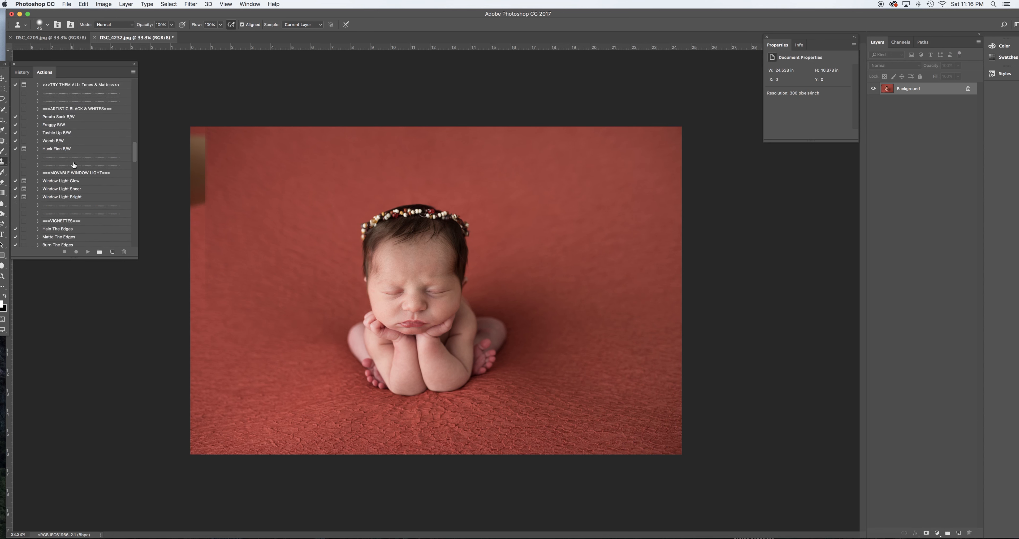
pyautogui.scroll(15, 74, 164)
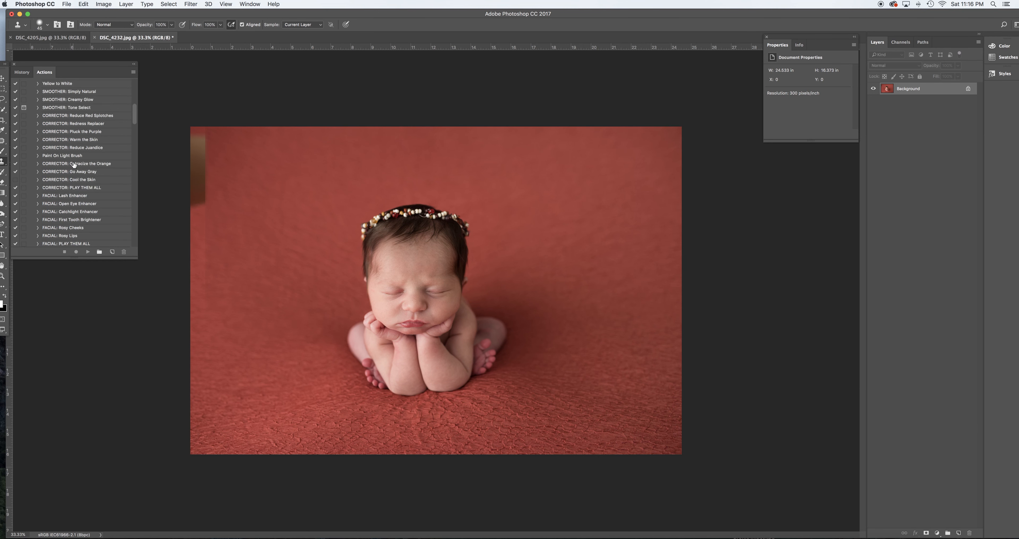
pyautogui.scroll(5, 74, 165)
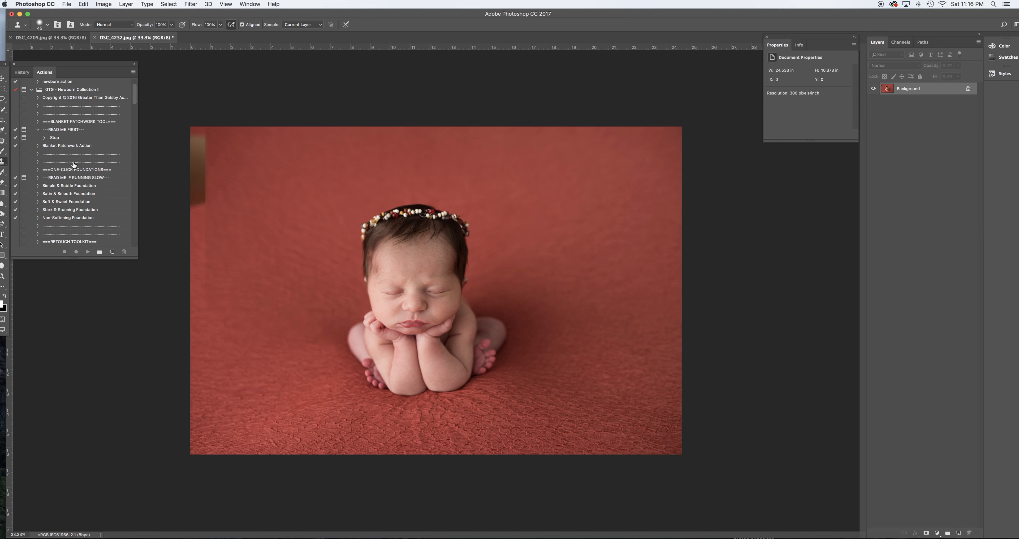
pyautogui.scroll(-3, 74, 165)
pyautogui.scroll(-6, 74, 165)
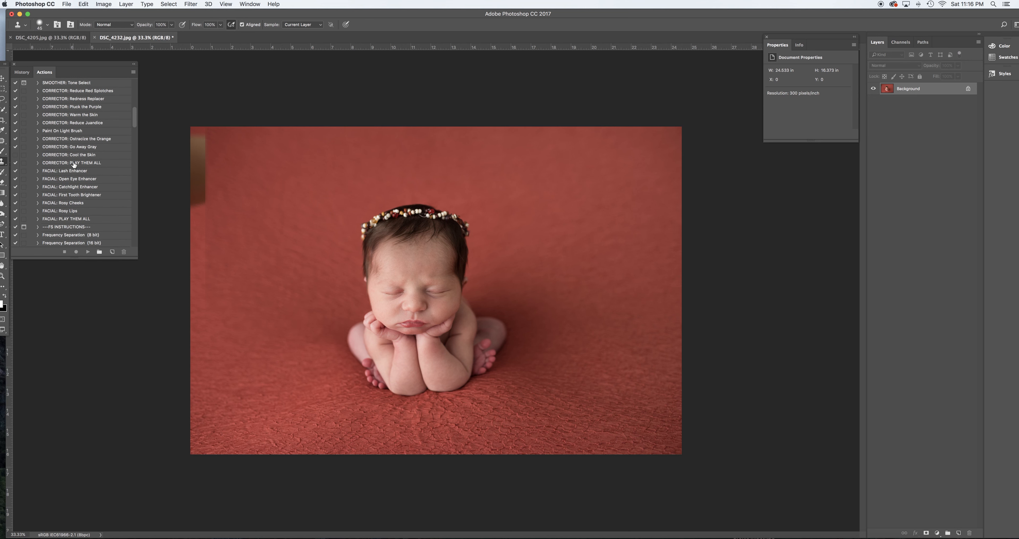
pyautogui.scroll(2, 74, 165)
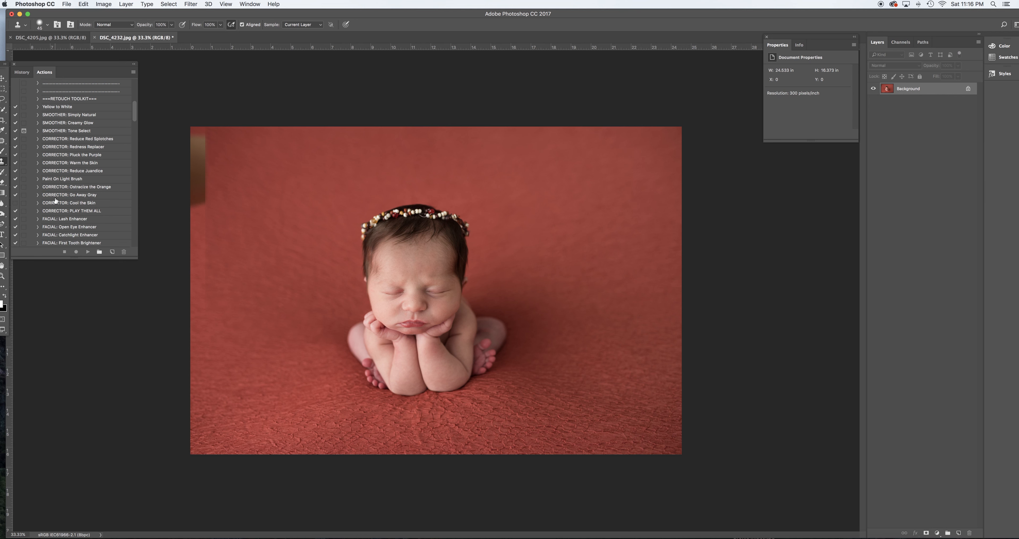
pyautogui.click(78, 148)
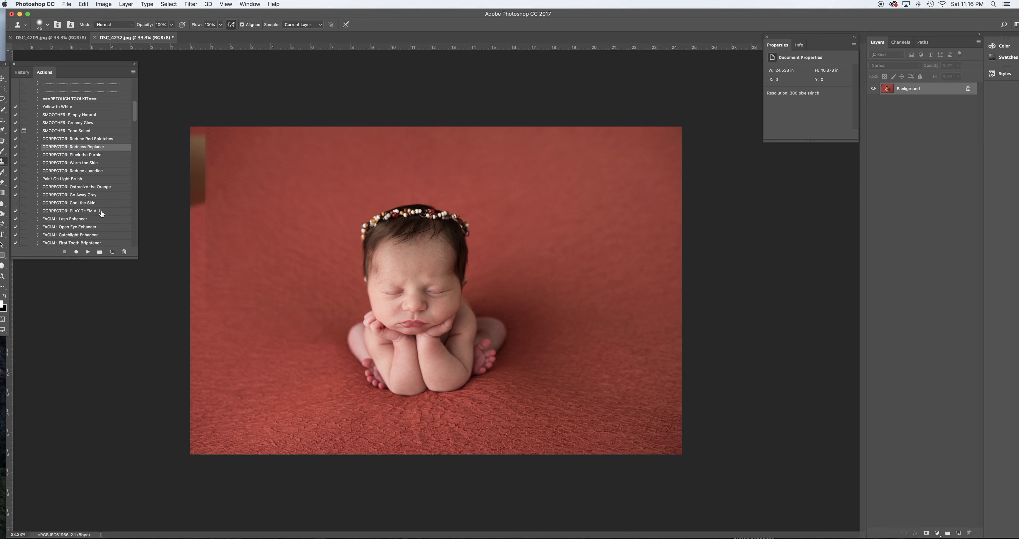
pyautogui.click(87, 252)
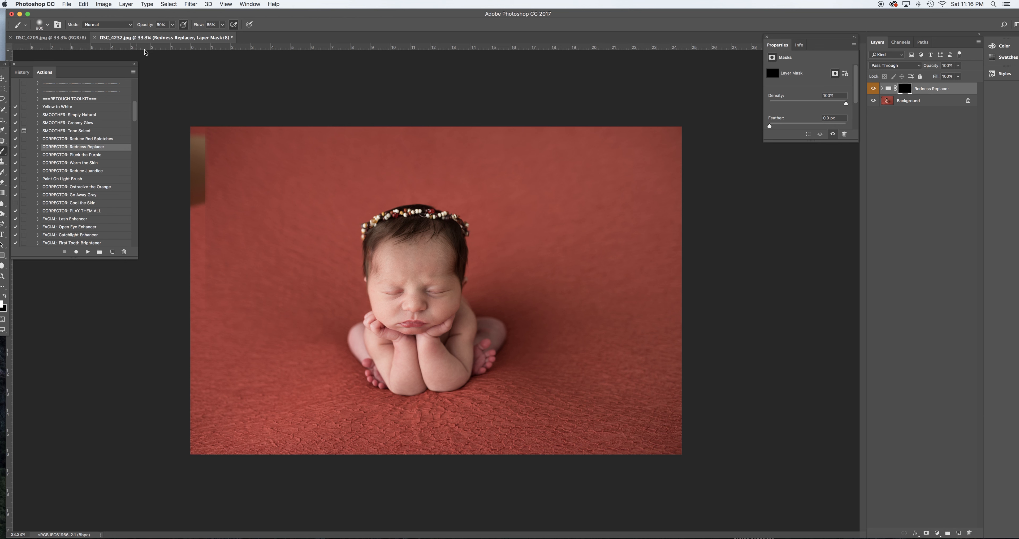
# - Paint the redness correction over the baby's face, arms and legs with a brush at 100% opacity and flow
pyautogui.moveTo(145, 27); pyautogui.dragTo(241, 25)
pyautogui.press('[')
pyautogui.press('[')
pyautogui.press('[')
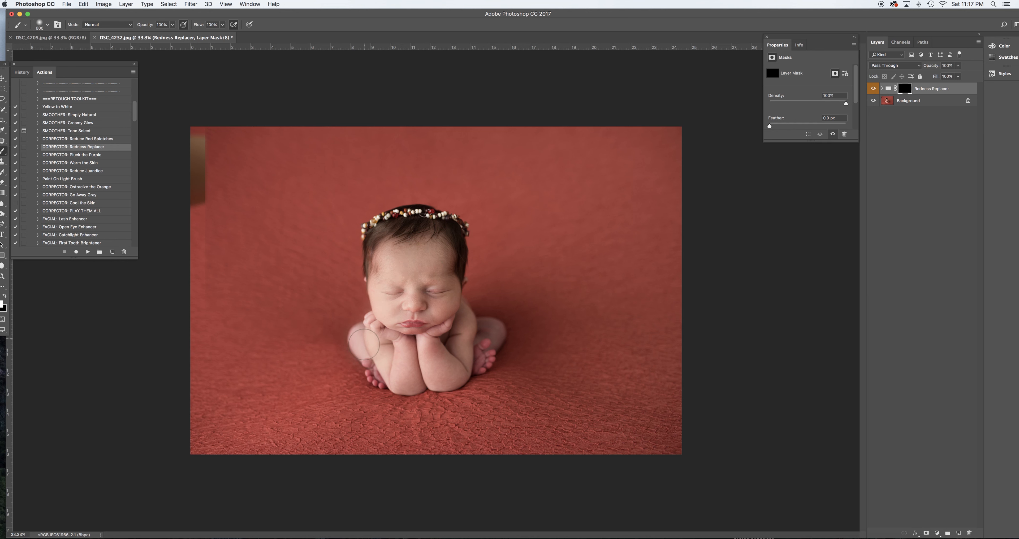
pyautogui.moveTo(383, 374)
pyautogui.mouseDown()
pyautogui.moveTo(404, 375)
pyautogui.moveTo(454, 340)
pyautogui.moveTo(478, 338)
pyautogui.mouseUp()
pyautogui.moveTo(449, 305); pyautogui.dragTo(449, 282)
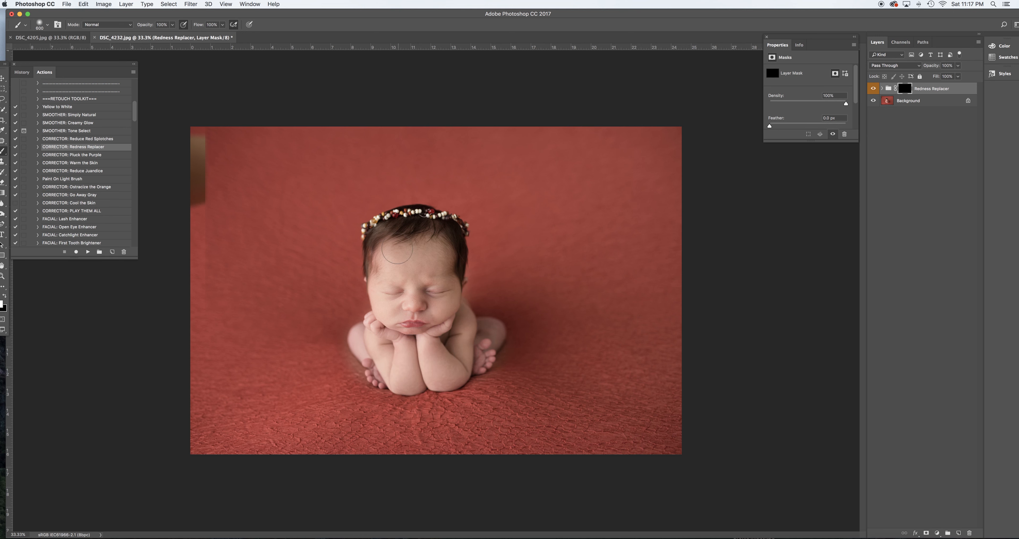
# - Mask the redness correction off the backdrop around the baby's leg, elbows and feet, using the mask overlay as a guide
pyautogui.press('\\')
pyautogui.press('x')
pyautogui.press('\\')
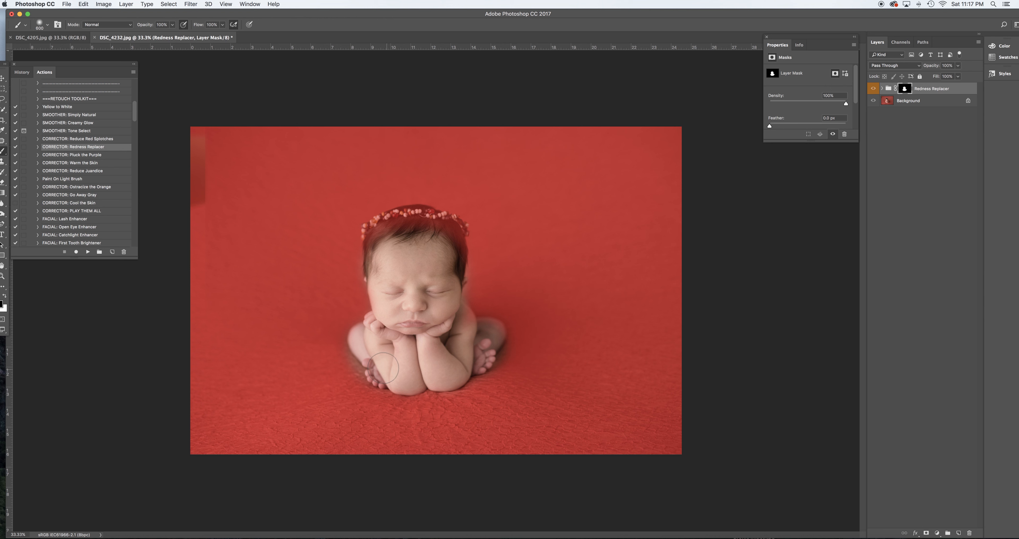
pyautogui.press('x')
pyautogui.press('[')
pyautogui.press('[')
pyautogui.press('[')
pyautogui.press('[')
pyautogui.press('[')
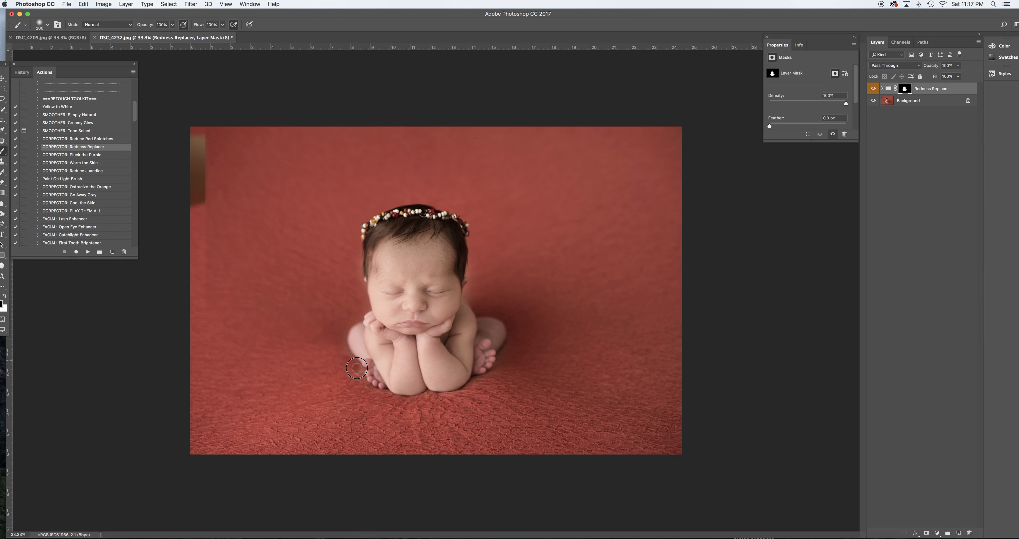
pyautogui.moveTo(354, 361)
pyautogui.mouseDown()
pyautogui.moveTo(381, 395)
pyautogui.moveTo(360, 387)
pyautogui.moveTo(502, 407)
pyautogui.moveTo(498, 385)
pyautogui.moveTo(446, 398)
pyautogui.moveTo(465, 408)
pyautogui.moveTo(429, 399)
pyautogui.mouseUp()
pyautogui.press('[')
pyautogui.press('[')
pyautogui.press('[')
pyautogui.click(463, 393)
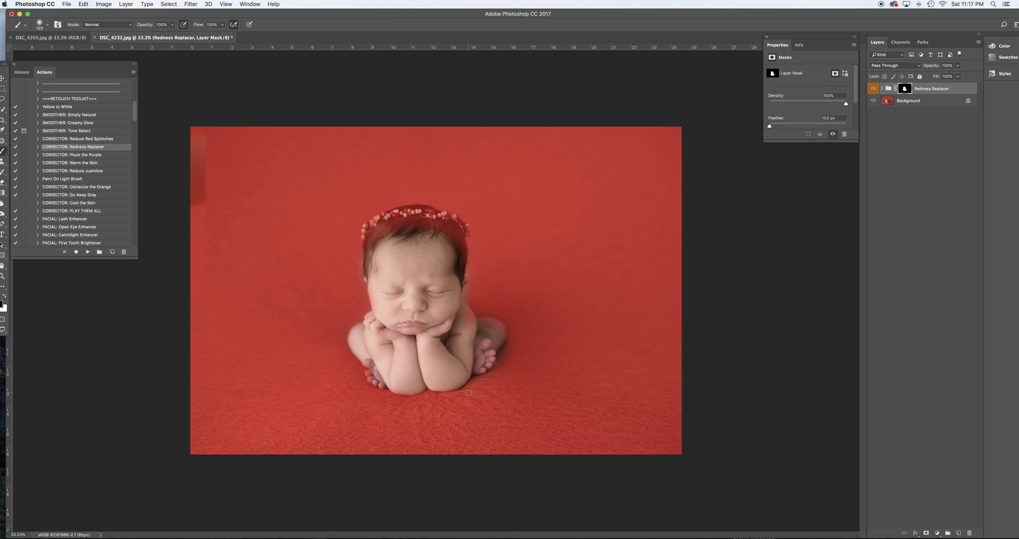
pyautogui.click(487, 375)
# - Mask the redness correction off the backdrop beside the baby's shoulder and head, adjusting the brush size
pyautogui.press(']')
pyautogui.press(']')
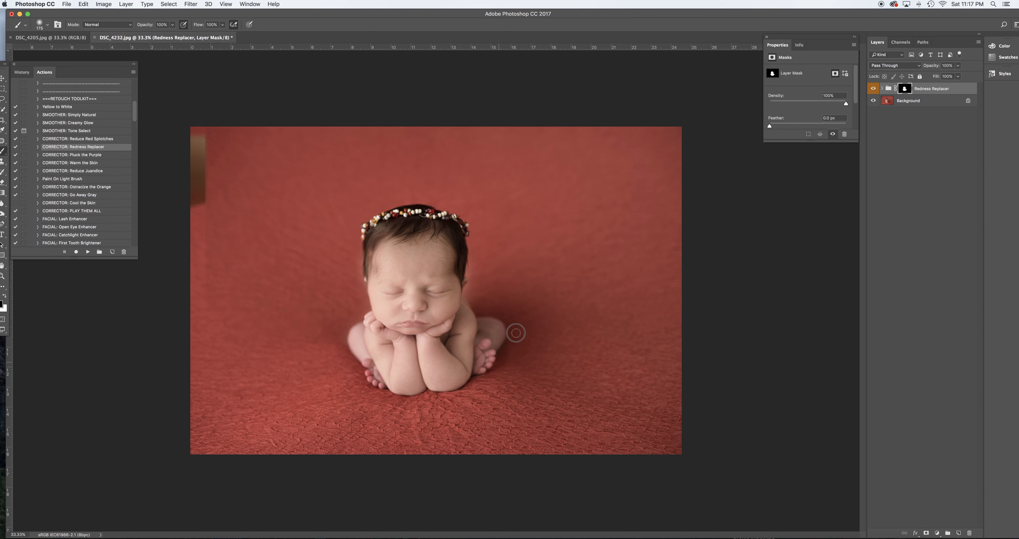
pyautogui.click(490, 303)
pyautogui.press(']')
pyautogui.press(']')
pyautogui.press(']')
pyautogui.click(474, 270)
pyautogui.press('[')
pyautogui.press('[')
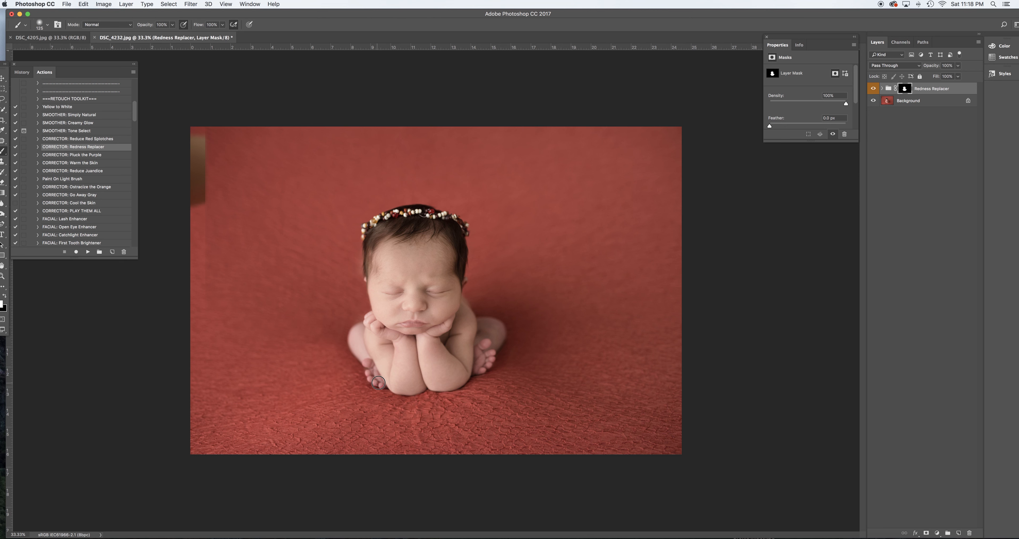
# - Paint the redness correction back onto the baby's foot in the mask and hide the overlay
pyautogui.press(']')
pyautogui.press('x')
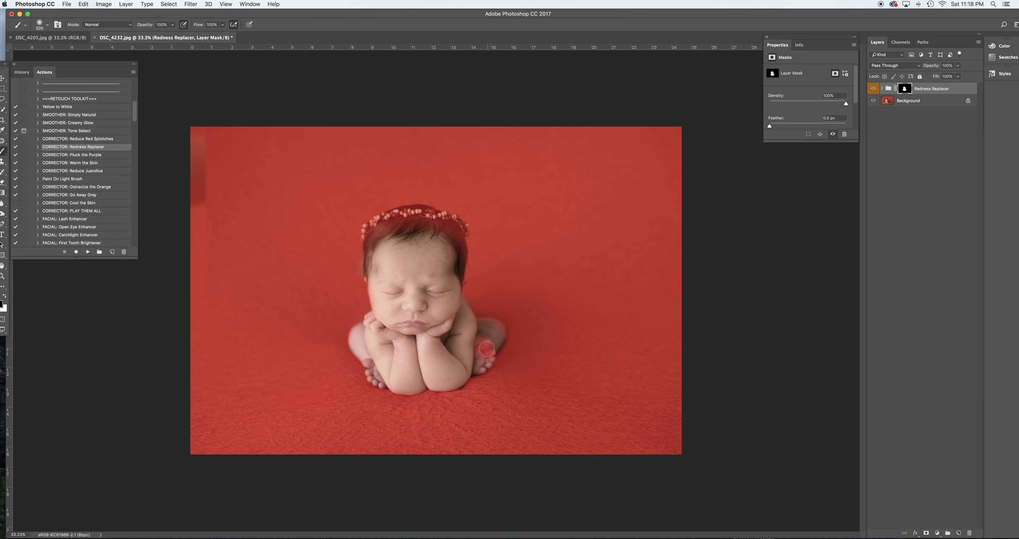
pyautogui.press('x')
pyautogui.moveTo(481, 347)
pyautogui.mouseDown()
pyautogui.moveTo(489, 345)
pyautogui.moveTo(473, 352)
pyautogui.mouseUp()
pyautogui.press('\\')
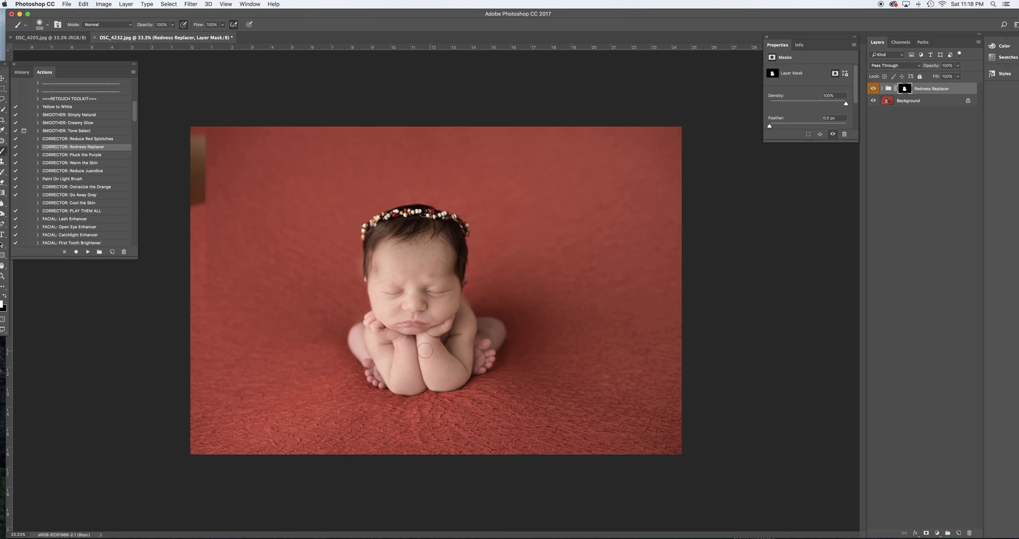
# - Mask the redness correction off the baby's lips to restore their red color, checking the mask overlay
pyautogui.click(832, 135)
pyautogui.moveTo(407, 324); pyautogui.dragTo(415, 324)
pyautogui.press('\\')
pyautogui.press('\\')
pyautogui.press('\\')
pyautogui.press('\\')
pyautogui.press('\\')
pyautogui.press('\\')
# - Lower the Redness Replacer group's opacity to 71% and flatten the image after comparing it with the uncorrected version
pyautogui.moveTo(936, 69); pyautogui.dragTo(929, 70)
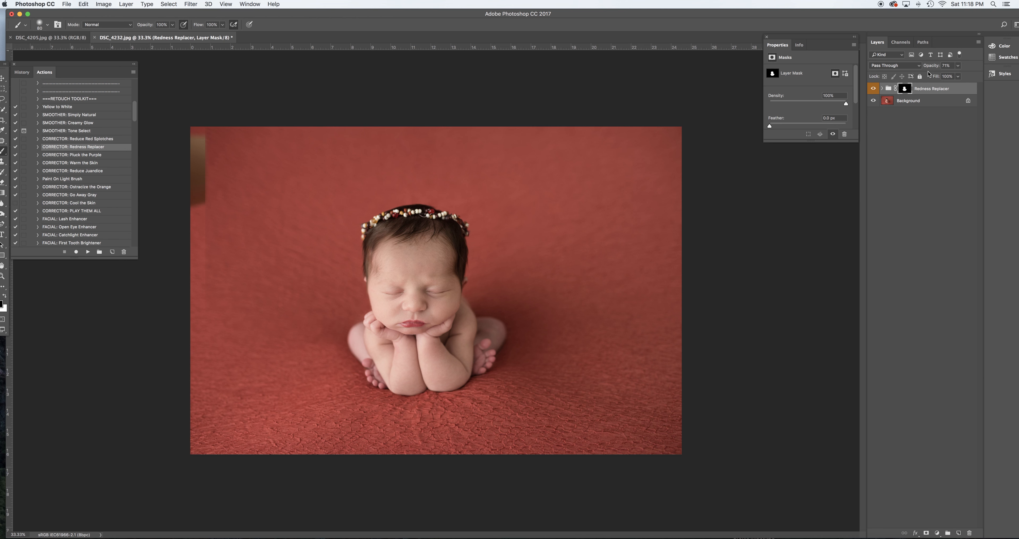
pyautogui.click(873, 90)
pyautogui.click(873, 90)
pyautogui.click(125, 3)
pyautogui.click(162, 311)
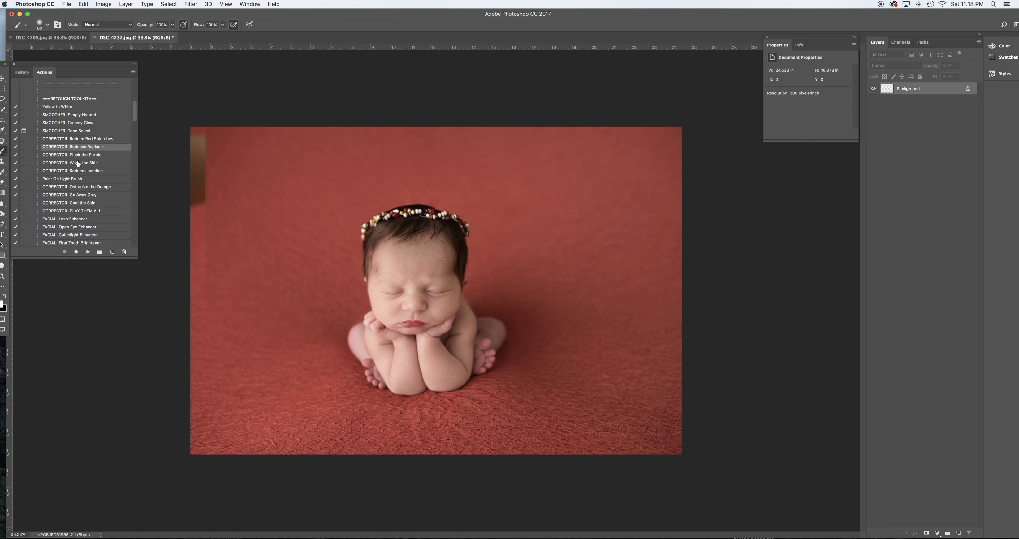
# - Run the "CORRECTOR: Pluck the Purple" action and set the brush to 20% opacity and 50% flow
pyautogui.click(72, 155)
pyautogui.click(87, 252)
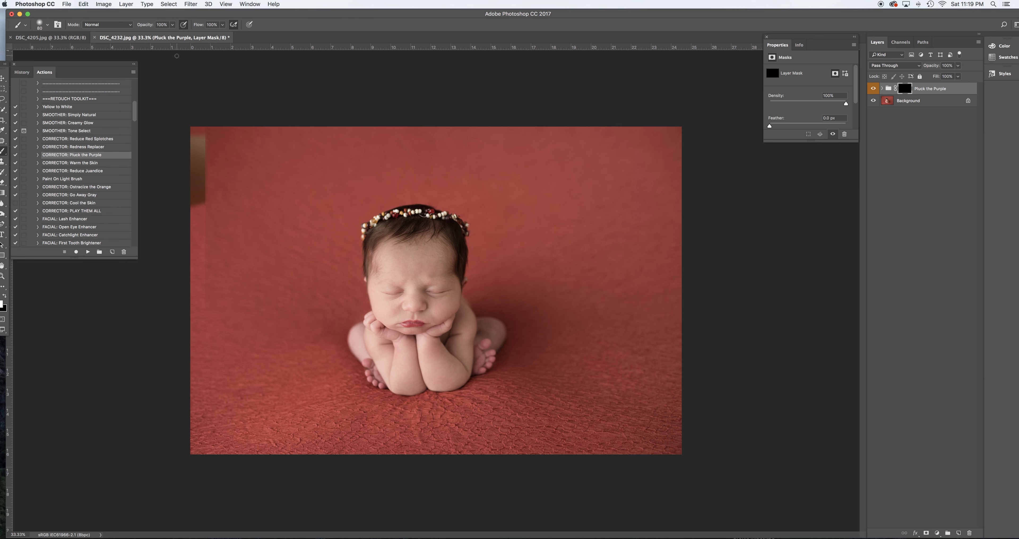
pyautogui.moveTo(147, 28)
pyautogui.mouseDown()
pyautogui.moveTo(112, 27)
pyautogui.moveTo(146, 27)
pyautogui.moveTo(134, 28)
pyautogui.mouseUp()
pyautogui.moveTo(198, 25); pyautogui.dragTo(191, 30)
pyautogui.moveTo(148, 28); pyautogui.dragTo(197, 30)
# - Paint the purple correction onto the baby's hands and forearms, checking coverage with the mask overlay
pyautogui.press(']')
pyautogui.press(']')
pyautogui.press('\\')
pyautogui.press('\\')
pyautogui.press('[')
pyautogui.press('[')
pyautogui.press('[')
pyautogui.press('\\')
pyautogui.press('\\')
pyautogui.press(']')
pyautogui.press('\\')
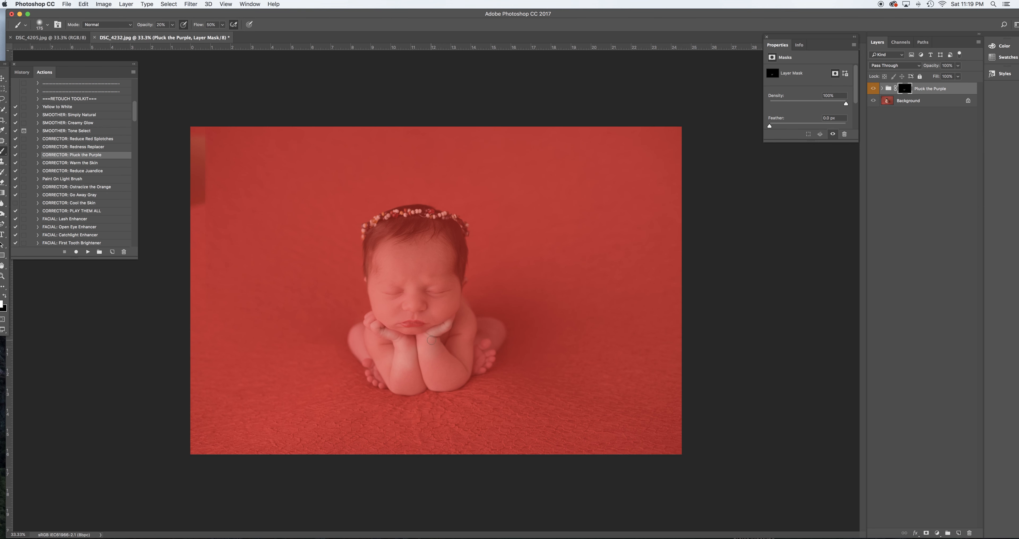
pyautogui.press('\\')
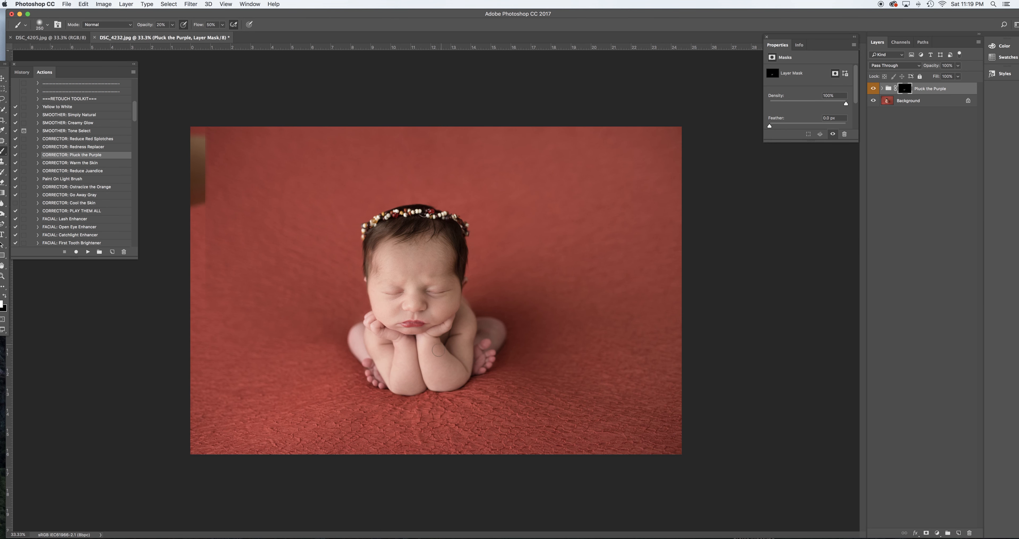
# - Build up the purple correction over both hands, wrists and fingers with progressively smaller brushes, guided by the mask overlay
pyautogui.press('\\')
pyautogui.press('[')
pyautogui.press('[')
pyautogui.press('\\')
pyautogui.press('\\')
pyautogui.press('[')
pyautogui.press('[')
pyautogui.press('[')
pyautogui.press('[')
pyautogui.press('\\')
pyautogui.press('\\')
pyautogui.press('\\')
pyautogui.press('\\')
pyautogui.press('\\')
pyautogui.press('[')
pyautogui.press('[')
pyautogui.press('[')
pyautogui.press('\\')
pyautogui.press('\\')
pyautogui.press('\\')
pyautogui.press('\\')
pyautogui.press('\\')
pyautogui.press('\\')
pyautogui.press('[')
pyautogui.press(']')
pyautogui.press(']')
pyautogui.press('\\')
pyautogui.press('\\')
pyautogui.press('[')
pyautogui.press('\\')
pyautogui.press('\\')
pyautogui.press('[')
pyautogui.press('\\')
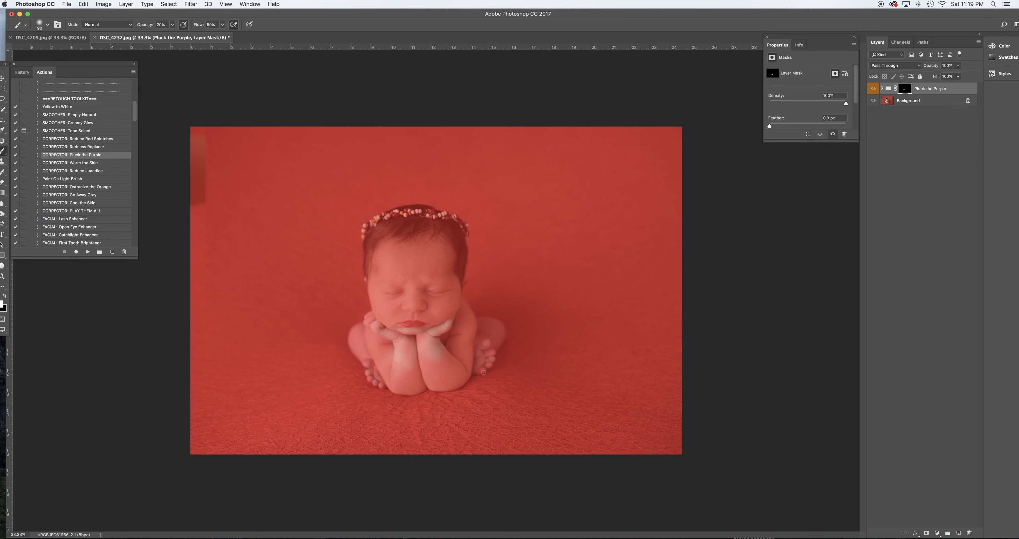
# - Review the Pluck the Purple mask coverage and compare the correction with the uncorrected image
pyautogui.press('\\')
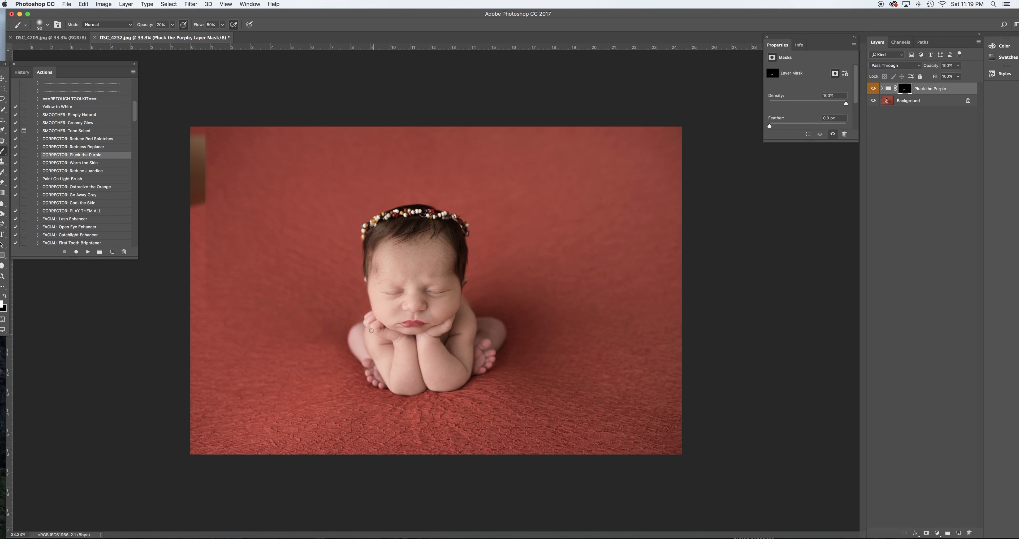
pyautogui.press('\\')
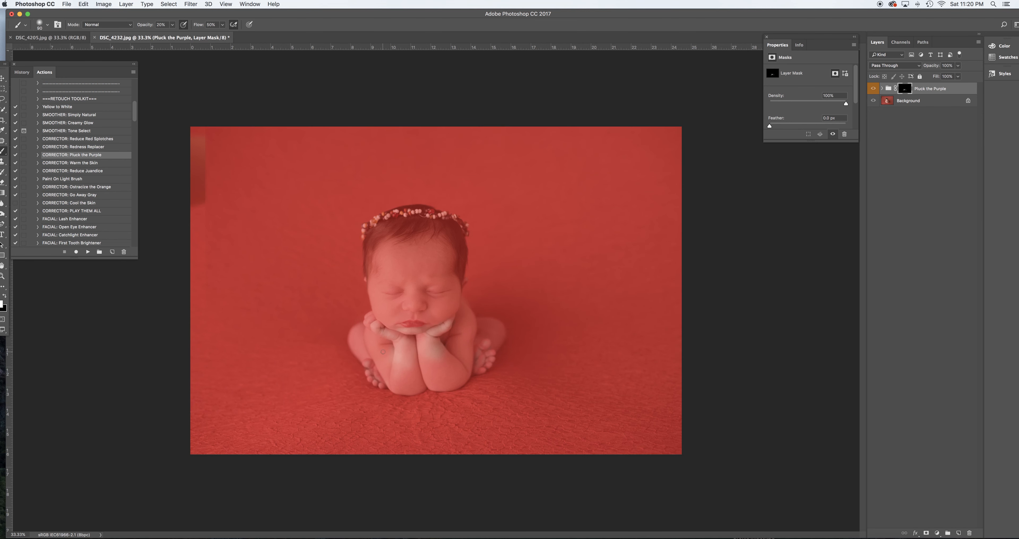
pyautogui.press('\\')
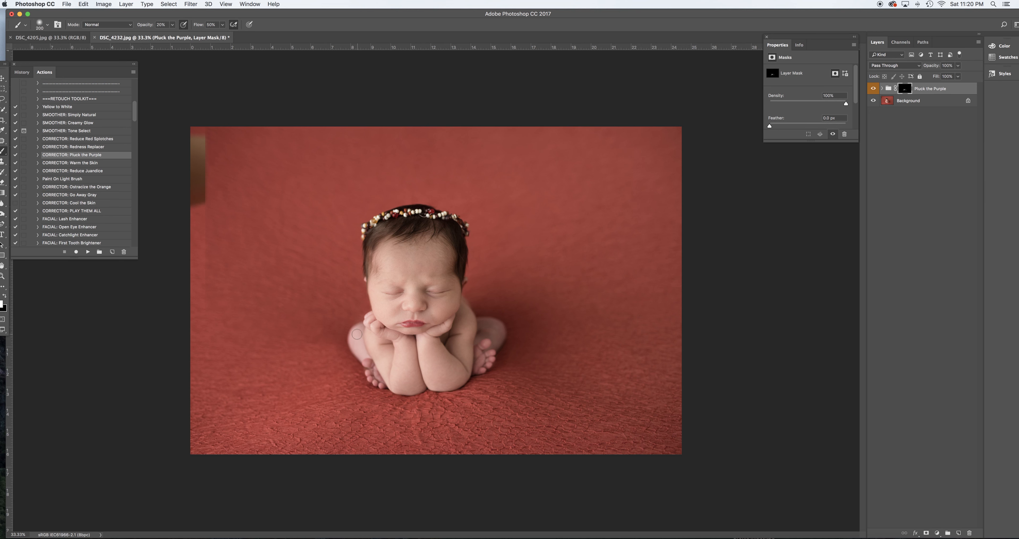
pyautogui.press(']')
pyautogui.press(']')
pyautogui.press(']')
pyautogui.press('\\')
pyautogui.press('\\')
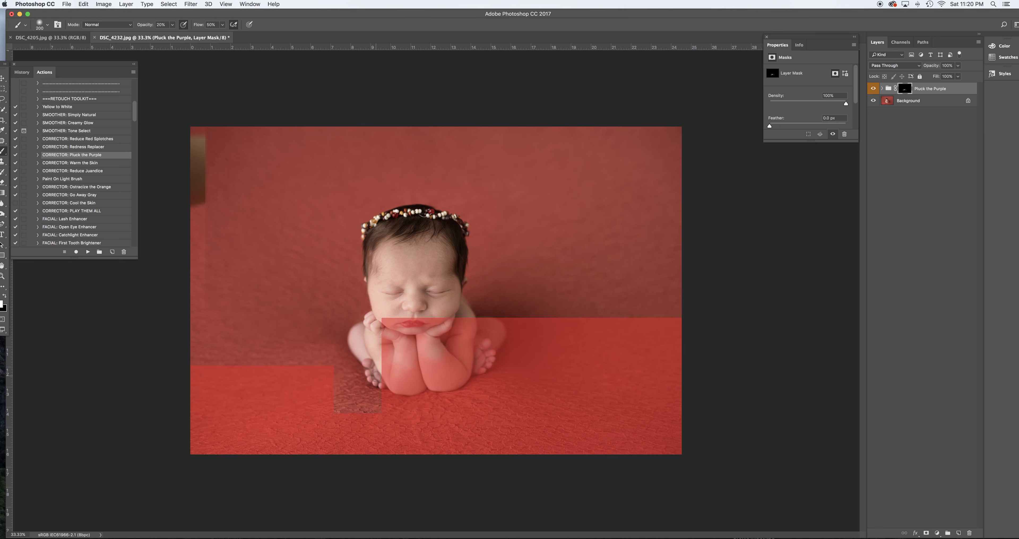
pyautogui.click(874, 89)
pyautogui.click(873, 88)
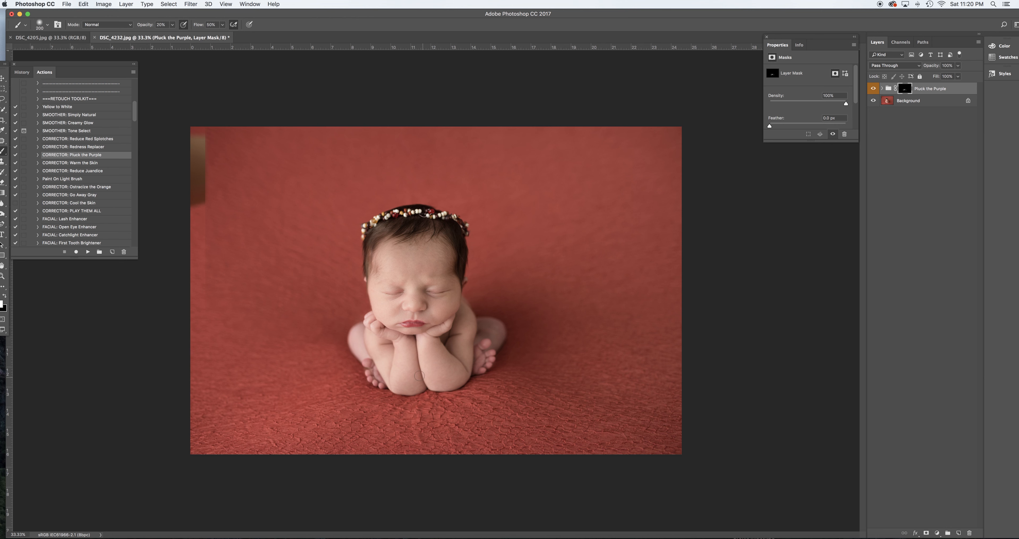
# - Flatten the image and duplicate the background onto a new layer
pyautogui.click(125, 4)
pyautogui.click(133, 316)
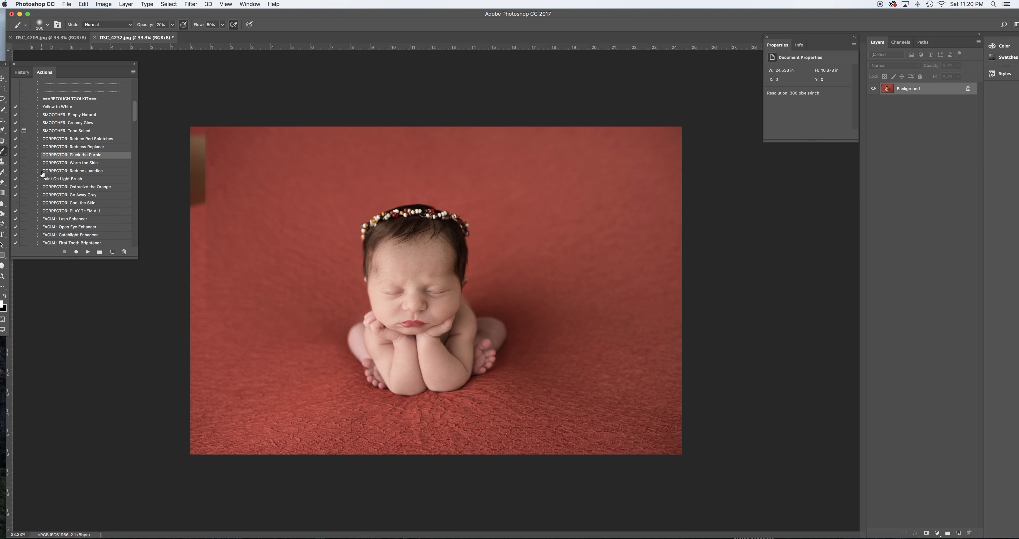
pyautogui.press('super+j')
# - Clone nearby red backdrop over the brown strip in the photo's upper-left corner, using an 1100 px Clone Stamp
pyautogui.click(2, 162)
pyautogui.press(']')
pyautogui.press(']')
pyautogui.press(']')
pyautogui.press(']')
pyautogui.press(']')
pyautogui.press(']')
pyautogui.press(']')
pyautogui.press(']')
pyautogui.press(']')
pyautogui.press(']')
pyautogui.press(']')
pyautogui.press(']')
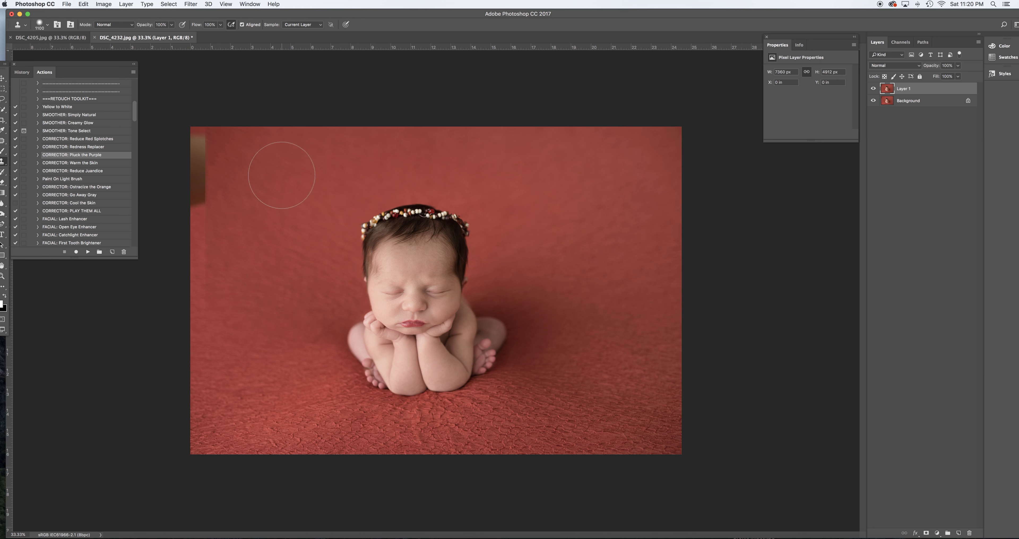
pyautogui.keyDown('alt'); pyautogui.click(282, 175); pyautogui.keyUp('alt')
pyautogui.moveTo(237, 168)
pyautogui.mouseDown()
pyautogui.moveTo(217, 167)
pyautogui.moveTo(204, 141)
pyautogui.mouseUp()
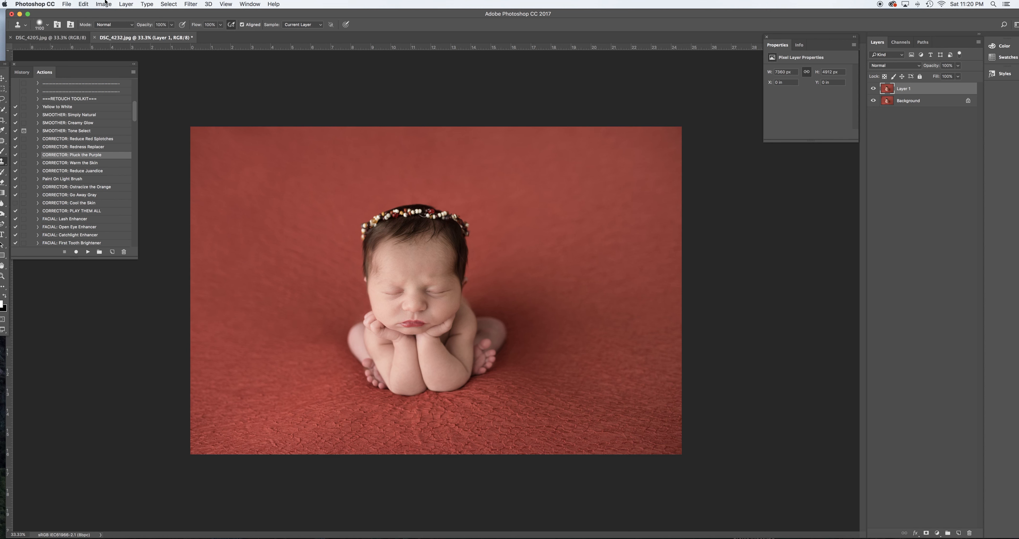
# - Flatten the cloned backdrop layer into the background
pyautogui.click(165, 2)
pyautogui.moveTo(125, 4)
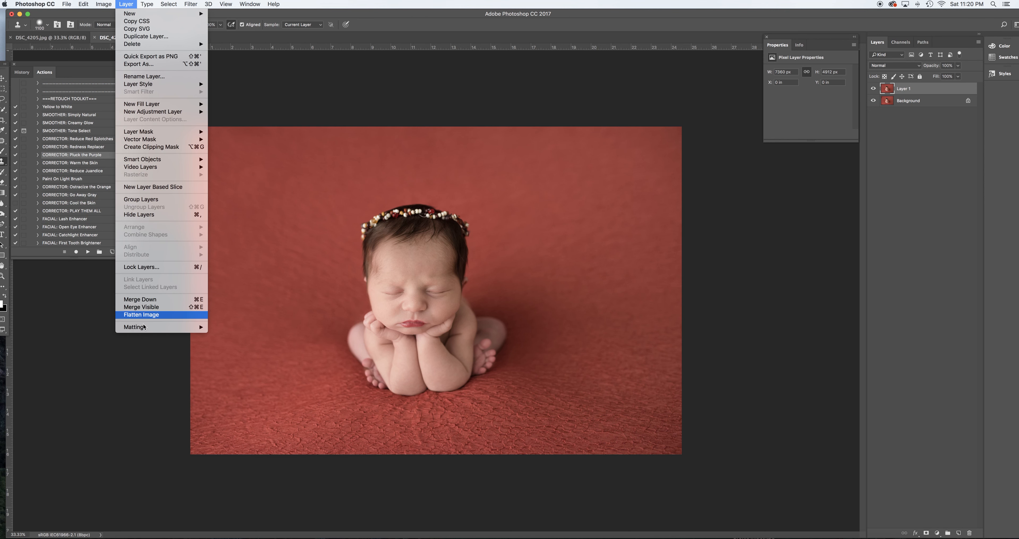
pyautogui.click(141, 315)
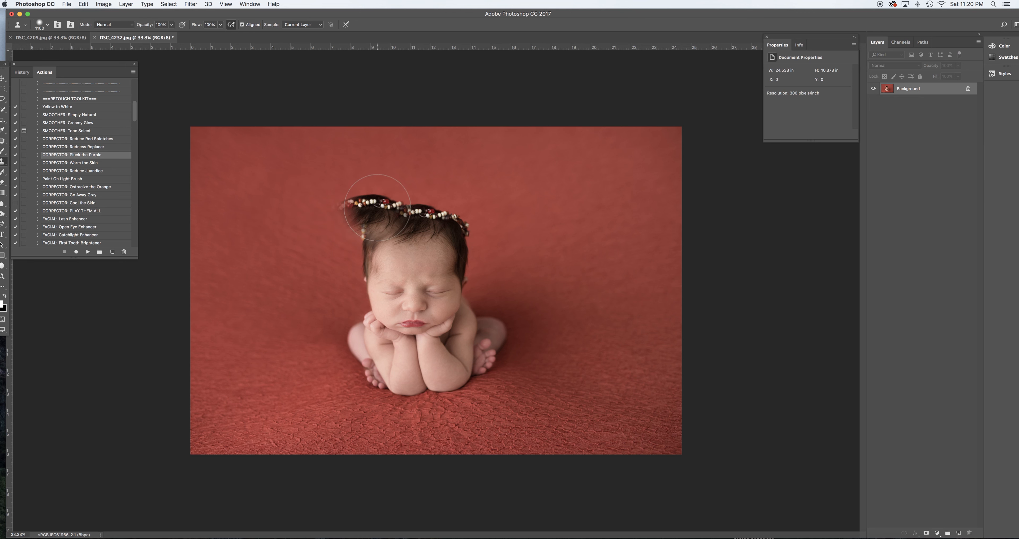
# - Place a color sampler on the backdrop beside the headband and pick the nearby red as the foreground color
pyautogui.press('i')
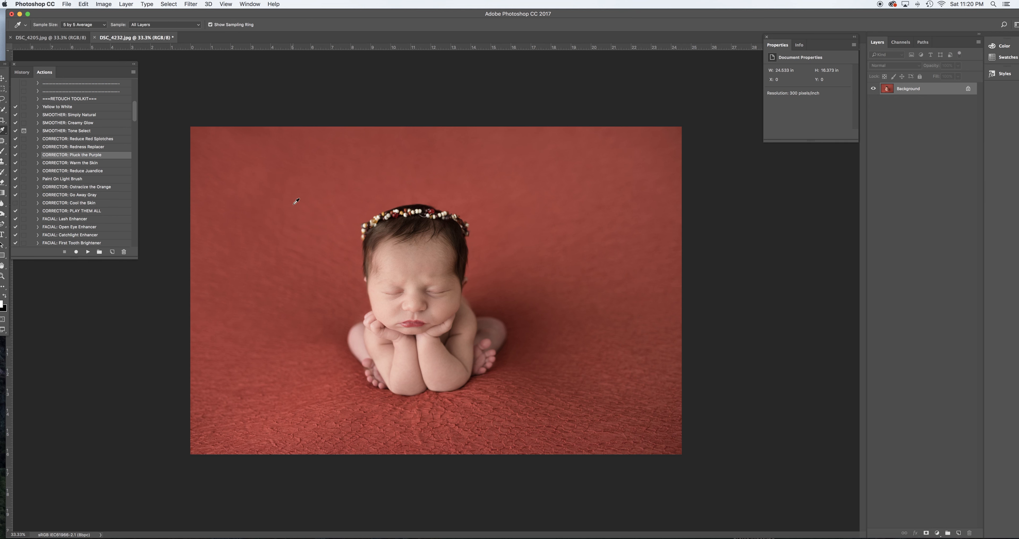
pyautogui.click(6, 135)
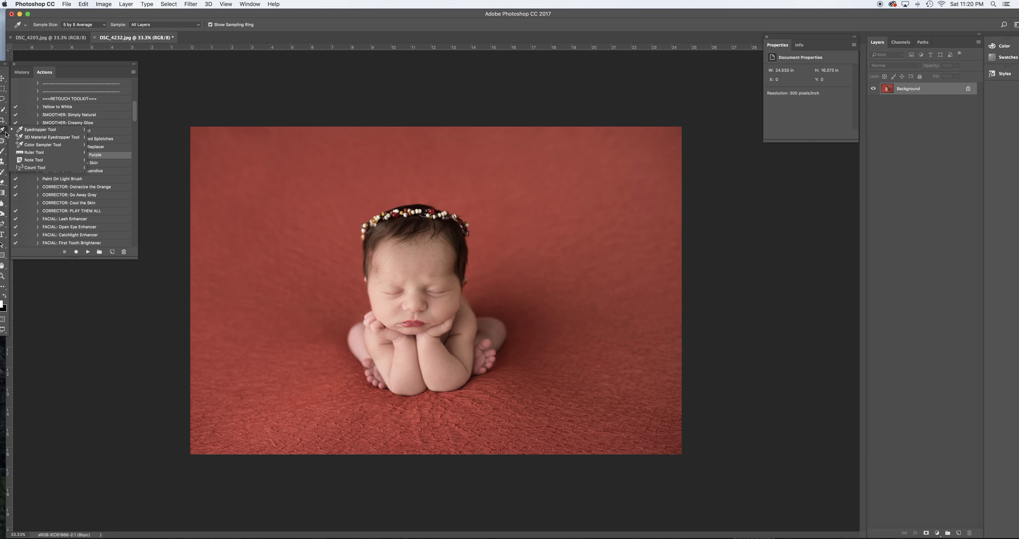
pyautogui.click(39, 145)
pyautogui.click(341, 207)
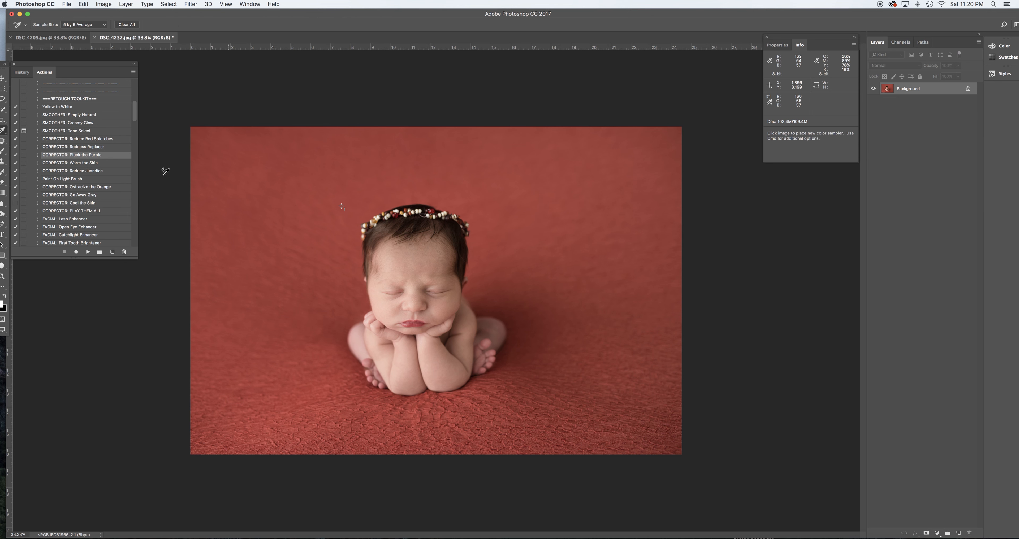
pyautogui.click(3, 131)
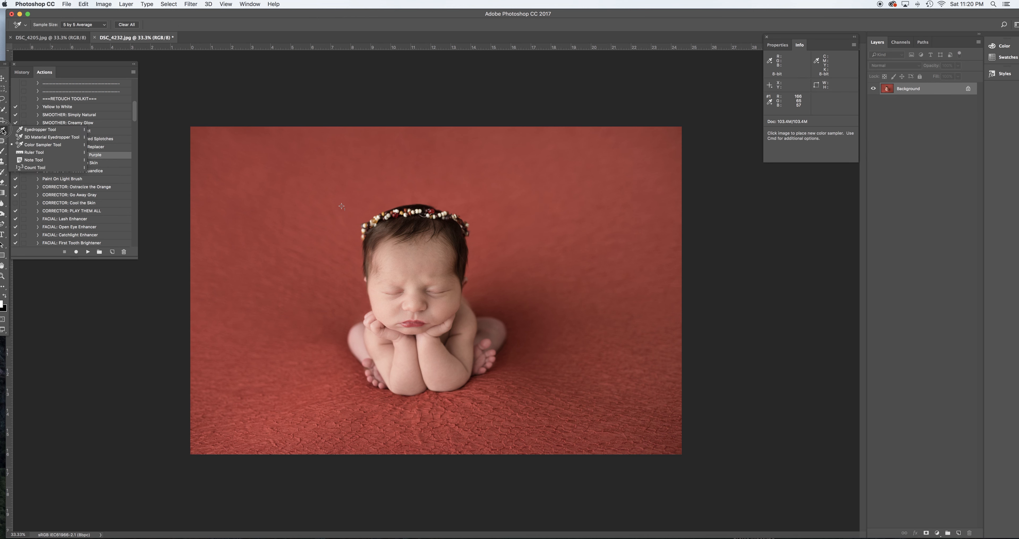
pyautogui.click(40, 130)
pyautogui.click(355, 212)
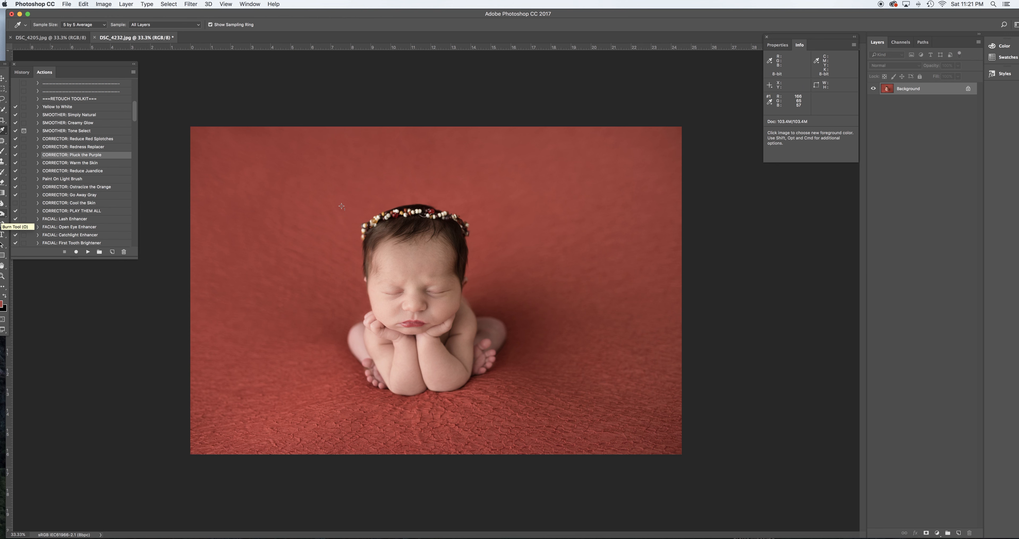
# - Add a second color sampler on the backdrop beside the head and return to the Eyedropper tool
pyautogui.click(6, 130)
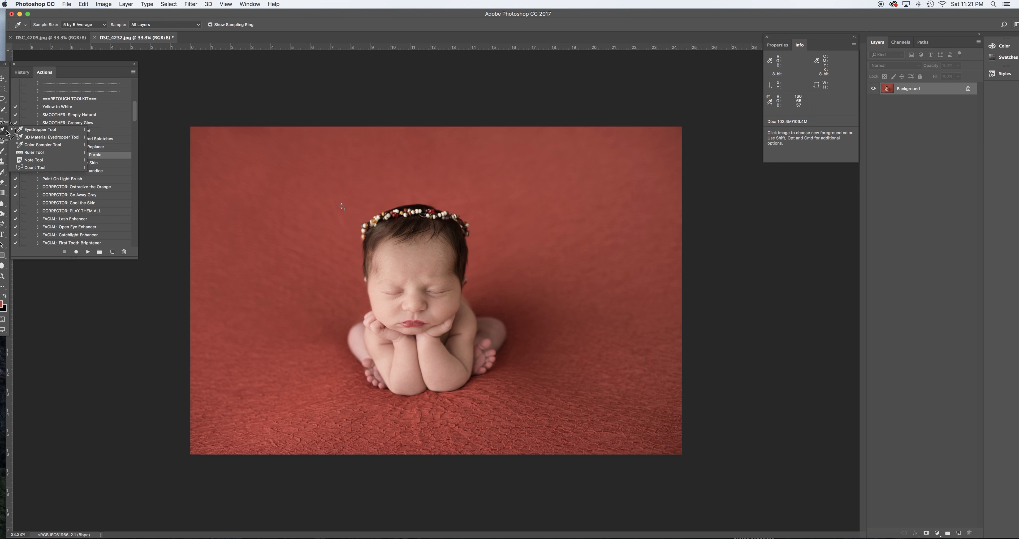
pyautogui.click(33, 146)
pyautogui.click(325, 221)
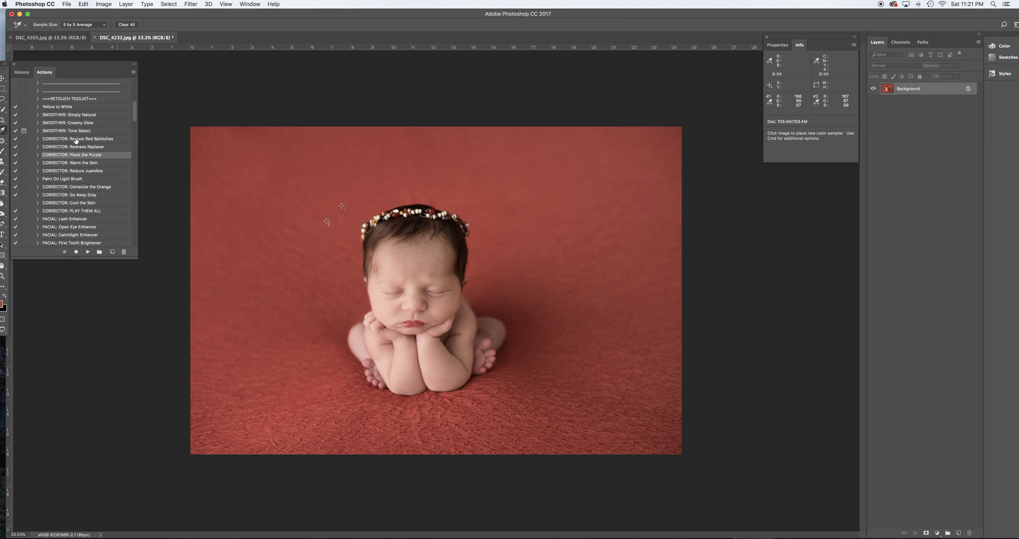
pyautogui.moveTo(5, 135); pyautogui.dragTo(32, 131)
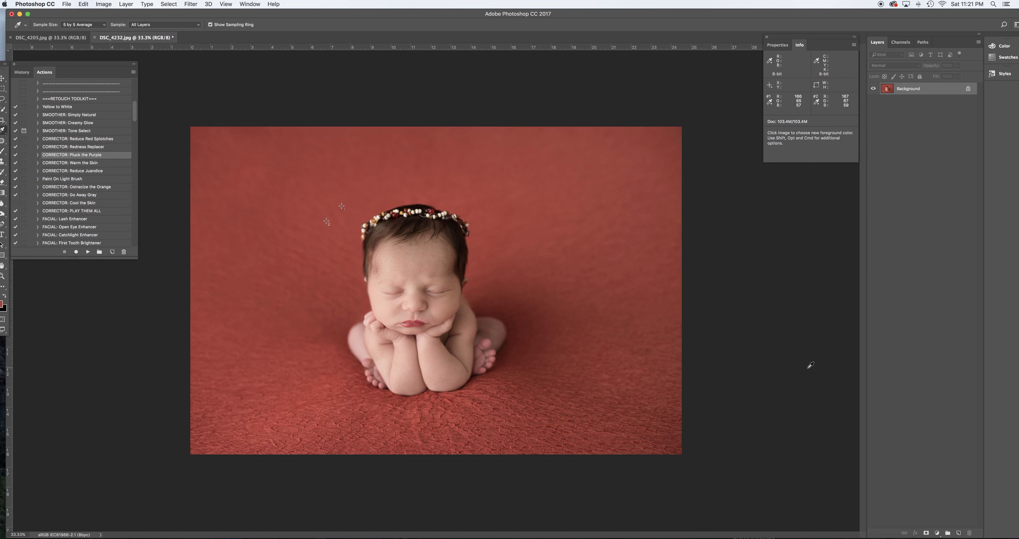
# - Add a Solid Color fill layer using the sampled backdrop red, a7423a
pyautogui.click(938, 533)
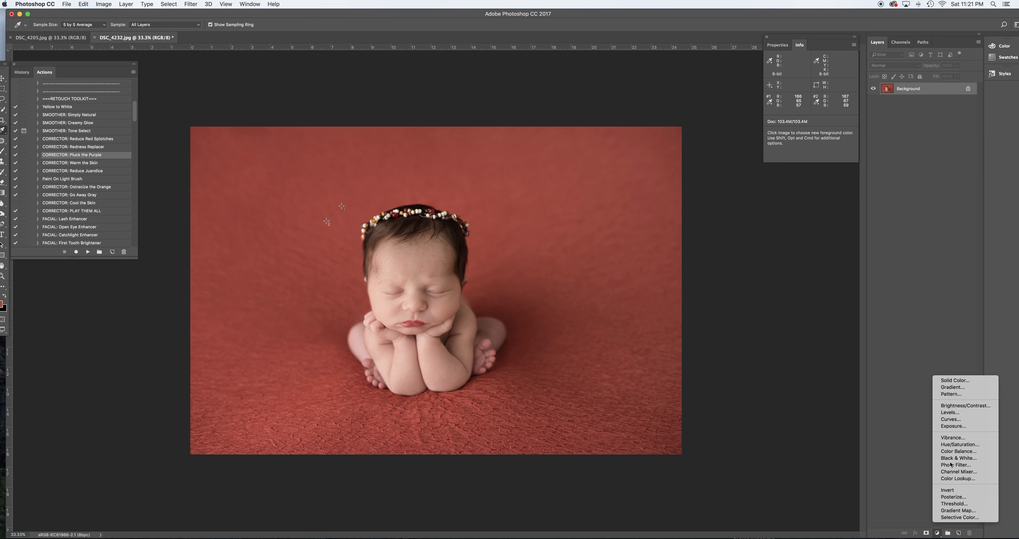
pyautogui.click(947, 381)
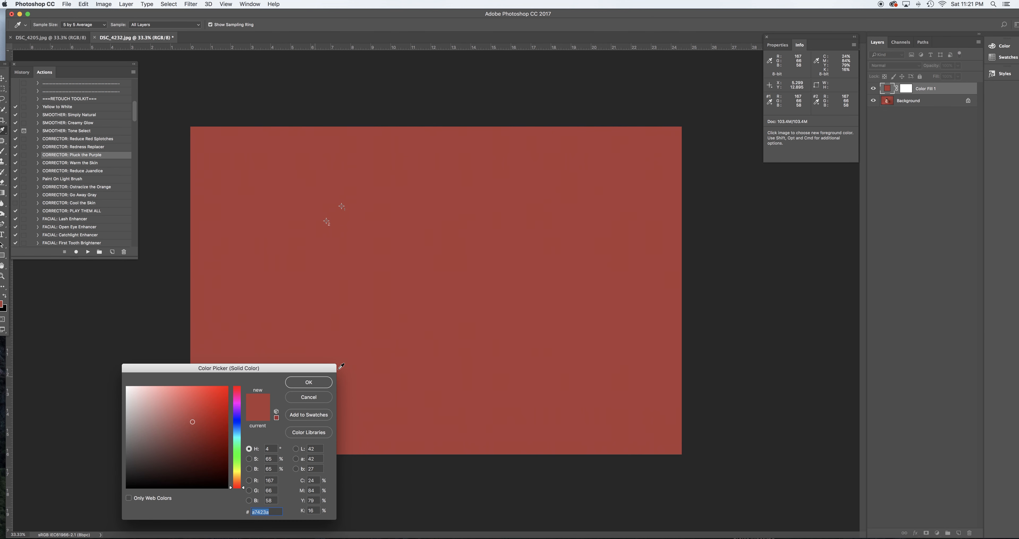
pyautogui.click(309, 383)
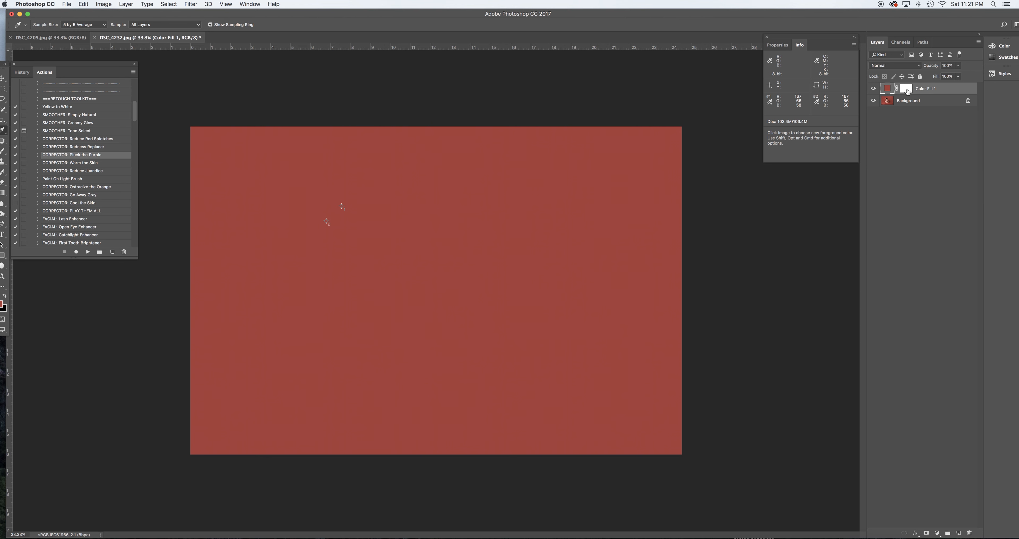
# - Fade the fill layer's mask with a black-to-white linear gradient from the photo's bottom edge to above the head
pyautogui.click(906, 88)
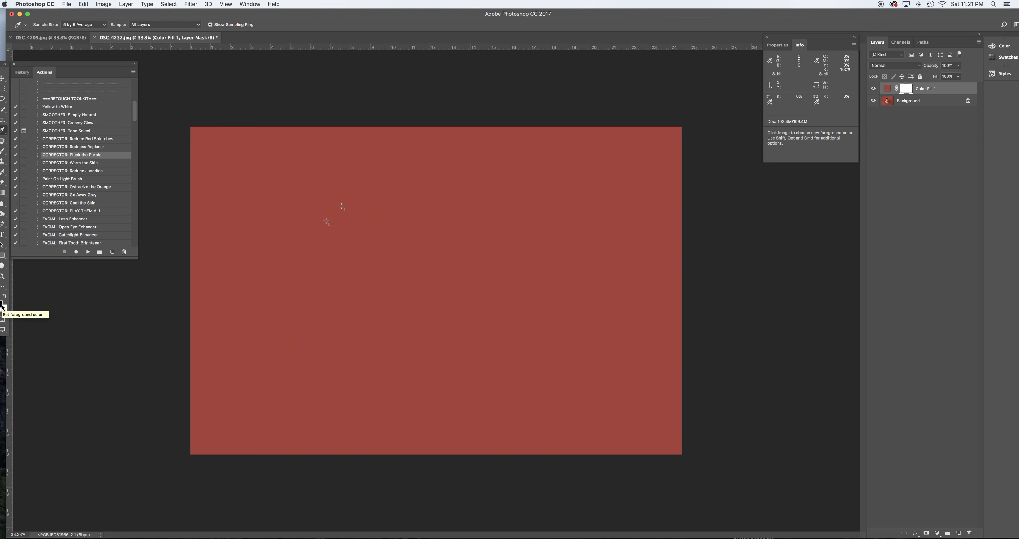
pyautogui.click(4, 193)
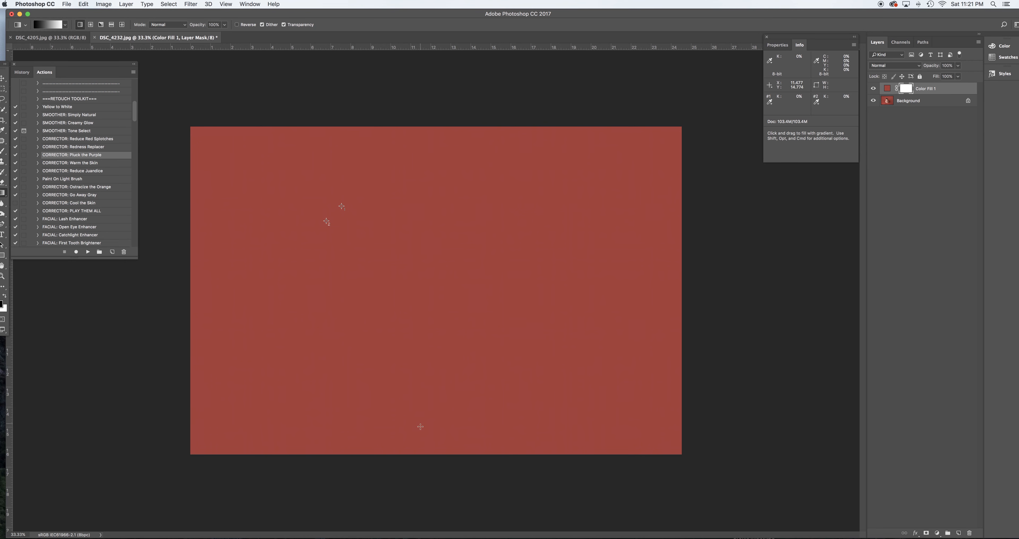
pyautogui.moveTo(422, 454); pyautogui.dragTo(412, 204)
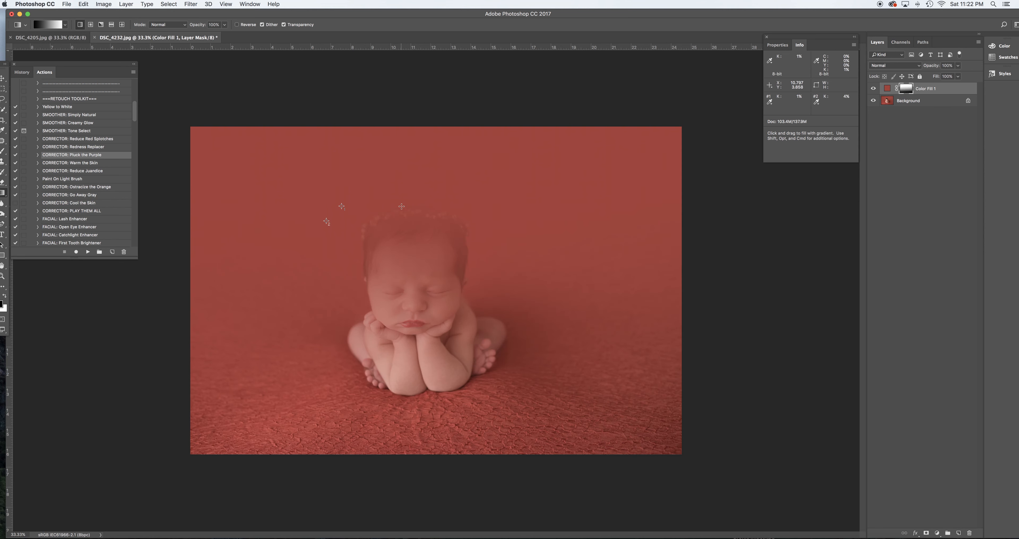
pyautogui.moveTo(430, 452); pyautogui.dragTo(423, 173)
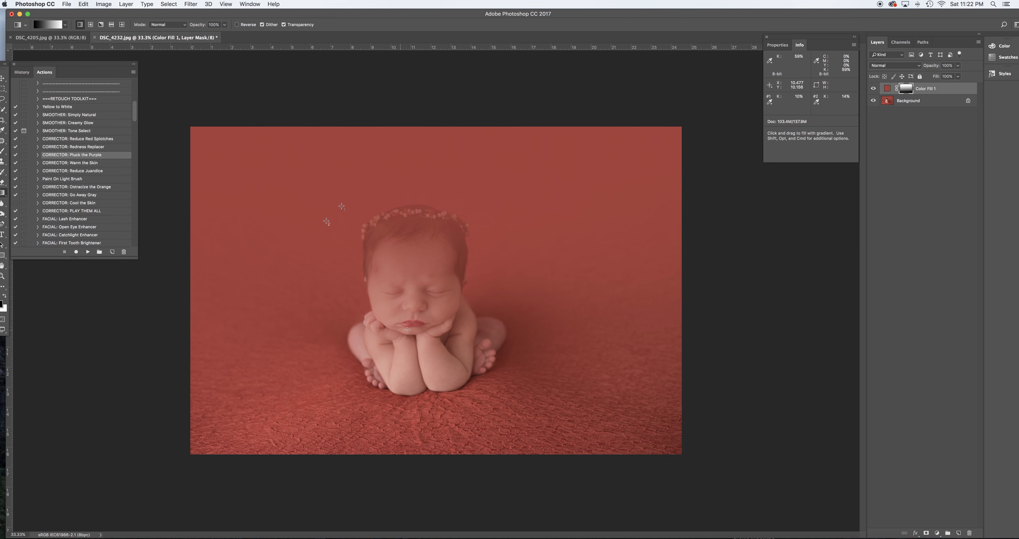
# - Mask the red fill off the baby's arms and chin with a 1900 px black brush at 100% opacity and flow
pyautogui.press('b')
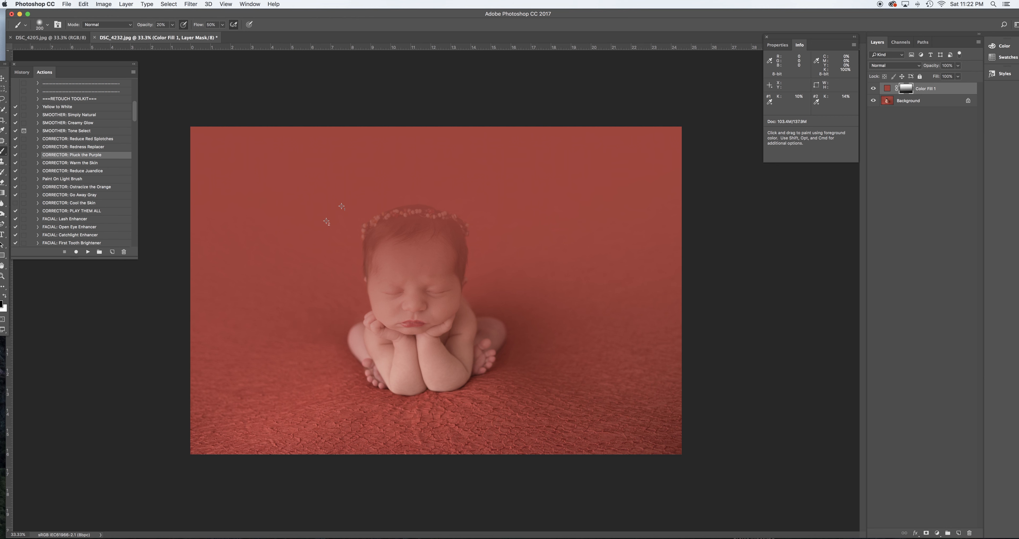
pyautogui.press(']')
pyautogui.press(']')
pyautogui.press(']')
pyautogui.press(']')
pyautogui.press(']')
pyautogui.press(']')
pyautogui.press(']')
pyautogui.press(']')
pyautogui.press(']')
pyautogui.press(']')
pyautogui.press(']')
pyautogui.press(']')
pyautogui.press('0')
pyautogui.hotkey('shift', '0')
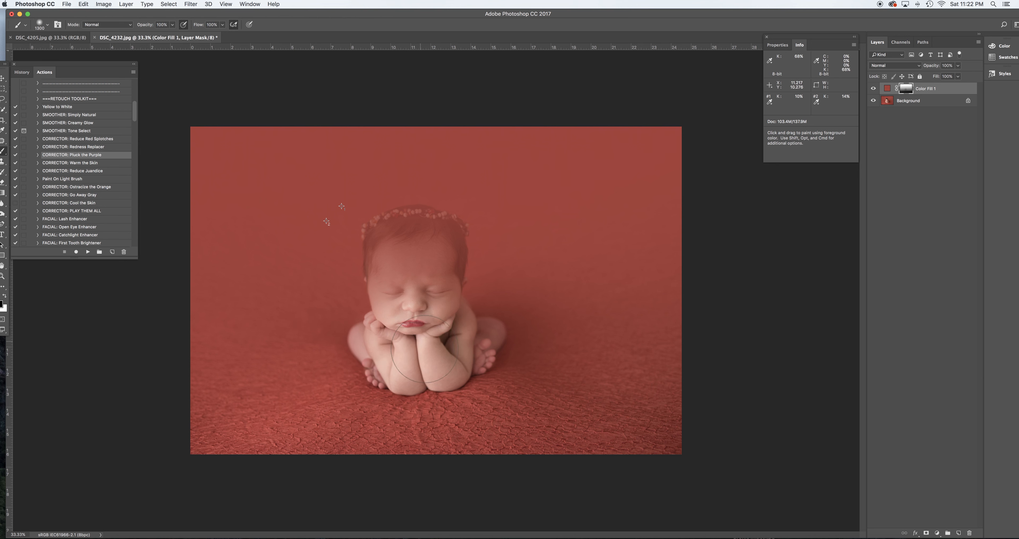
pyautogui.moveTo(427, 351); pyautogui.dragTo(420, 361)
# - Mask the red fill off the baby's face, hair and central headband with a smaller brush
pyautogui.press('[')
pyautogui.press('[')
pyautogui.press('[')
pyautogui.press('[')
pyautogui.press('[')
pyautogui.press('[')
pyautogui.press('[')
pyautogui.press('[')
pyautogui.press('[')
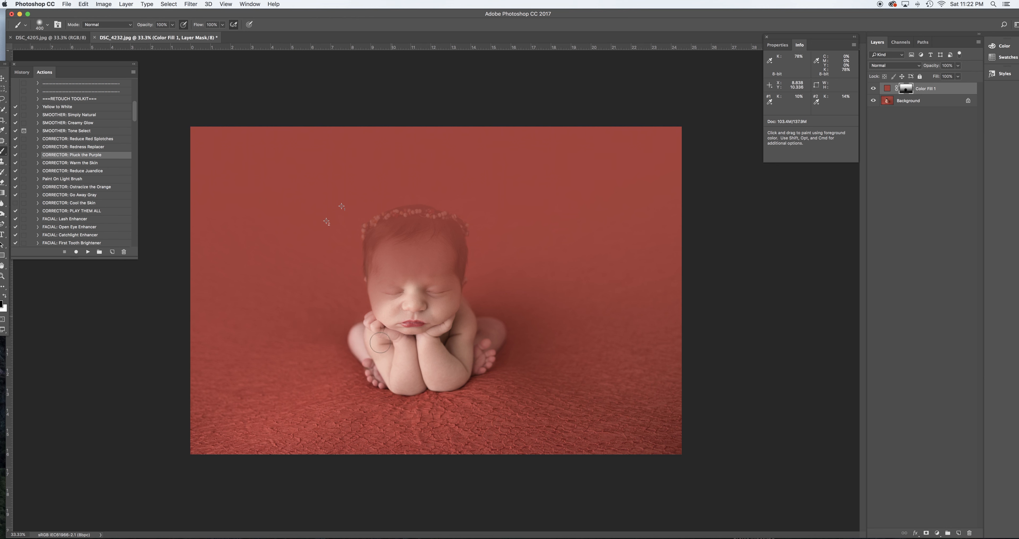
pyautogui.press(']')
pyautogui.press(']')
pyautogui.moveTo(388, 301)
pyautogui.mouseDown()
pyautogui.moveTo(387, 252)
pyautogui.moveTo(383, 266)
pyautogui.moveTo(418, 228)
pyautogui.moveTo(410, 224)
pyautogui.moveTo(416, 261)
pyautogui.moveTo(451, 261)
pyautogui.mouseUp()
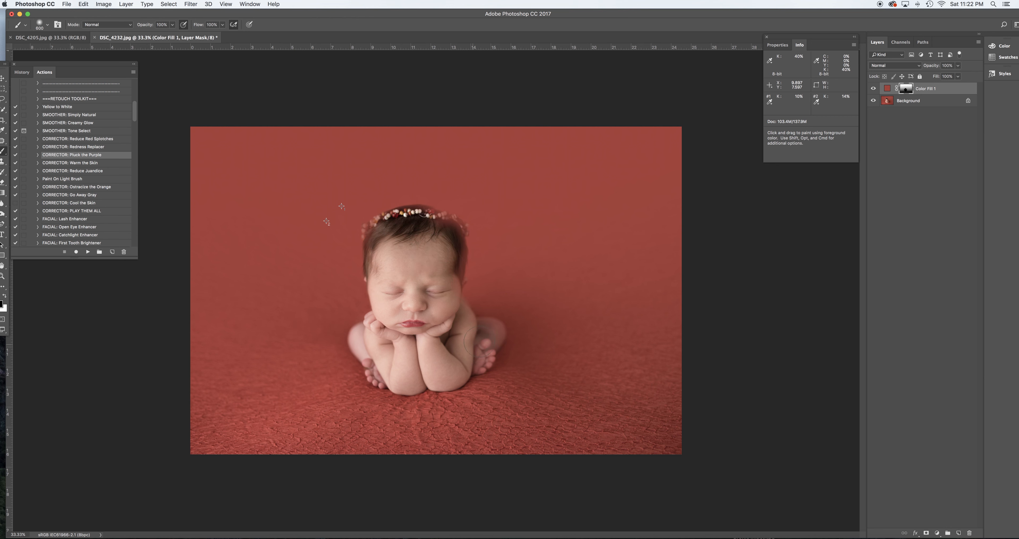
# - Try a mask stroke across the forehead with a smaller brush and the overlay shown, and undo it
pyautogui.press('[')
pyautogui.press('[')
pyautogui.press('[')
pyautogui.press('\\')
pyautogui.moveTo(414, 279)
pyautogui.mouseDown()
pyautogui.moveTo(374, 265)
pyautogui.moveTo(382, 272)
pyautogui.mouseUp()
pyautogui.press('\\')
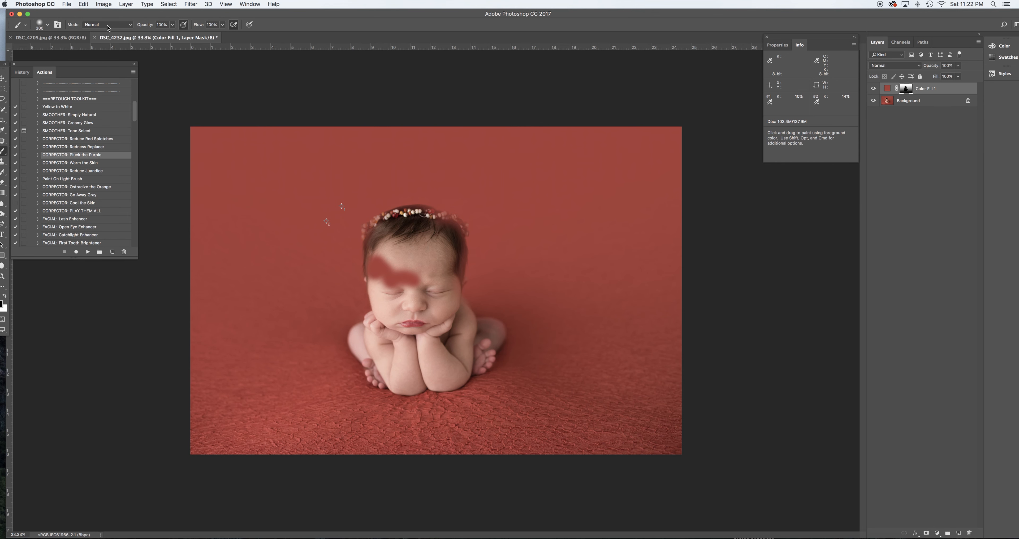
pyautogui.click(80, 5)
pyautogui.click(101, 12)
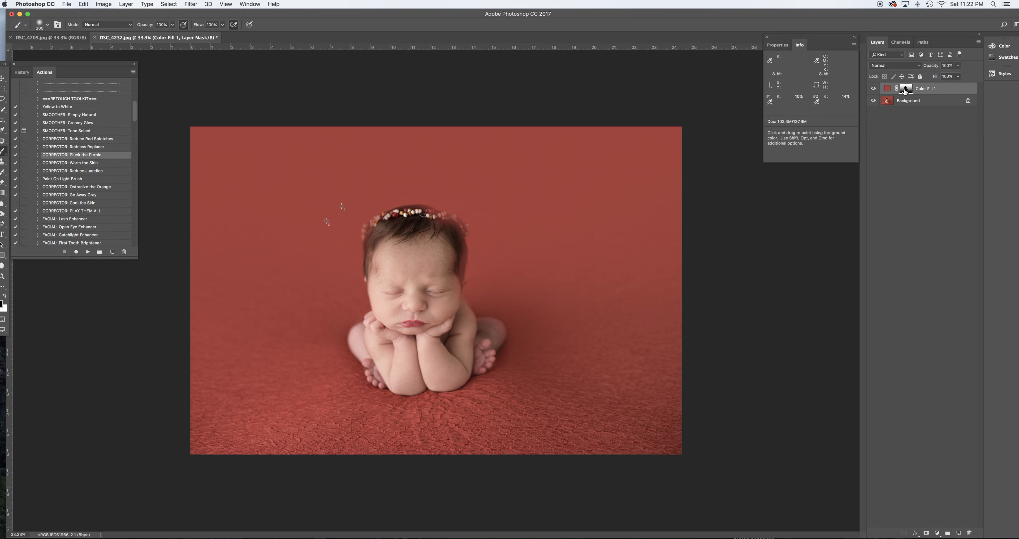
# - Mask the red fill off the headband, hair edges and the baby's legs, checking coverage with the mask overlay
pyautogui.press(']')
pyautogui.press(']')
pyautogui.press(']')
pyautogui.press(']')
pyautogui.press('[')
pyautogui.press('[')
pyautogui.press('[')
pyautogui.press('[')
pyautogui.press('[')
pyautogui.press('[')
pyautogui.moveTo(377, 228)
pyautogui.mouseDown()
pyautogui.moveTo(428, 212)
pyautogui.moveTo(414, 210)
pyautogui.moveTo(446, 226)
pyautogui.moveTo(438, 237)
pyautogui.moveTo(435, 216)
pyautogui.moveTo(448, 228)
pyautogui.moveTo(442, 220)
pyautogui.moveTo(460, 321)
pyautogui.moveTo(462, 308)
pyautogui.moveTo(487, 335)
pyautogui.mouseUp()
pyautogui.press('\\')
pyautogui.press('\\')
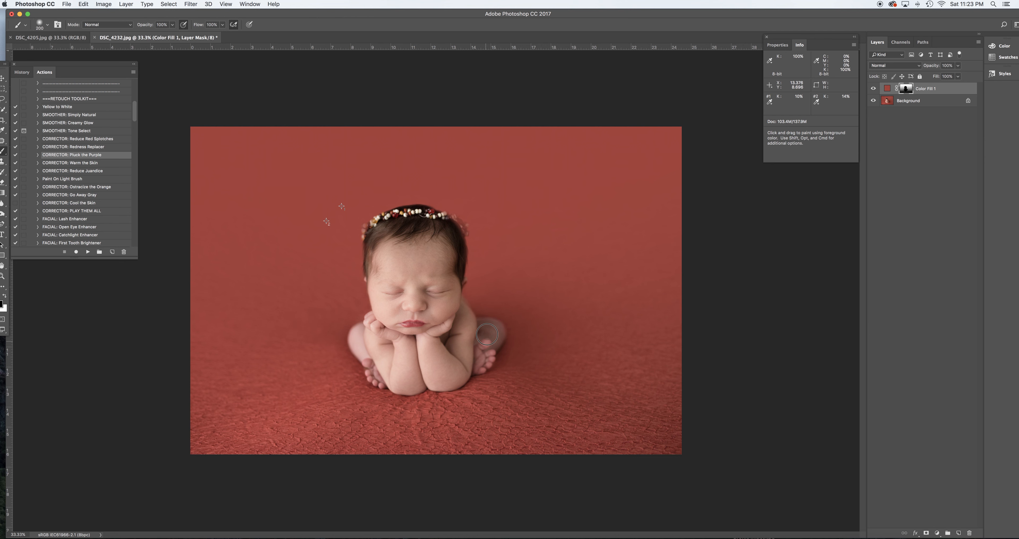
# - Check the mask overlay and clear the remaining fill from the headband and hair on the image's right side
pyautogui.press('\\')
pyautogui.press('\\')
pyautogui.press('\\')
pyautogui.press('\\')
pyautogui.press('\\')
pyautogui.press('\\')
pyautogui.press('[')
pyautogui.press('[')
pyautogui.moveTo(456, 219); pyautogui.dragTo(459, 289)
# - Inspect the headband with the mask overlay and touch up the mask at its top center
pyautogui.press('x')
pyautogui.press('\\')
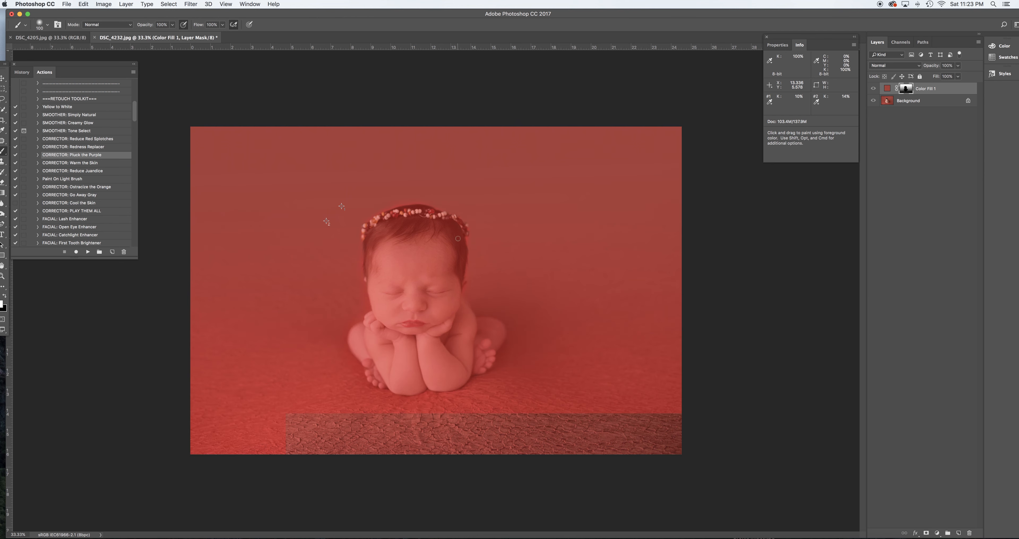
pyautogui.press('x')
pyautogui.press('\\')
pyautogui.moveTo(423, 212)
pyautogui.mouseDown()
pyautogui.moveTo(389, 214)
pyautogui.moveTo(420, 211)
pyautogui.mouseUp()
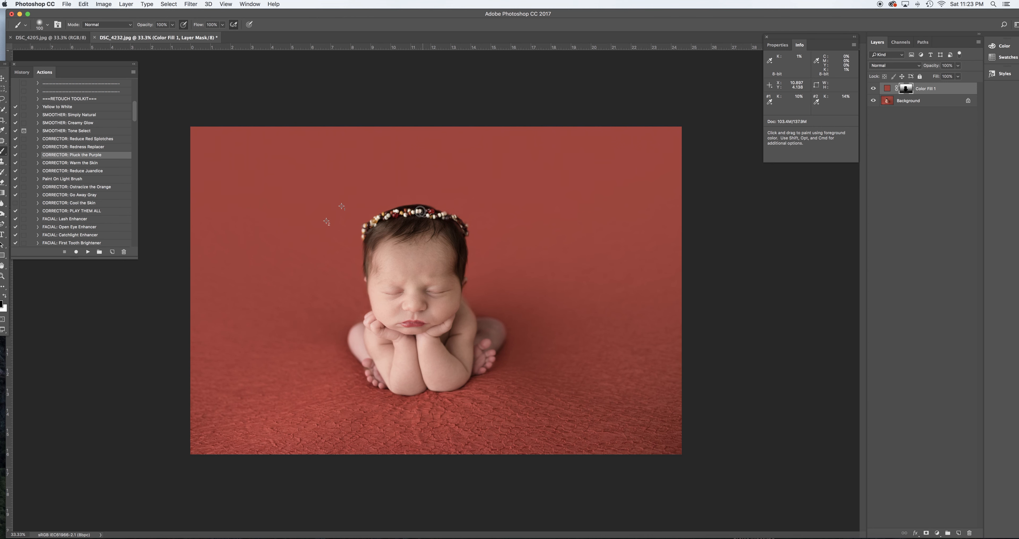
# - Review the mask coverage around the baby and compare the image with and without the color fill
pyautogui.press('x')
pyautogui.press('\\')
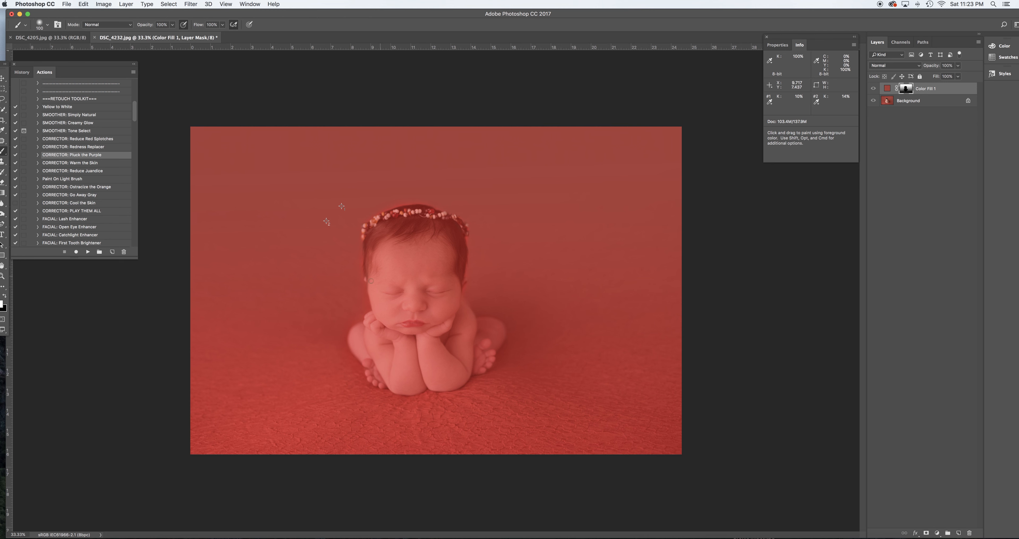
pyautogui.press('x')
pyautogui.press('\\')
pyautogui.press('\\')
pyautogui.press('\\')
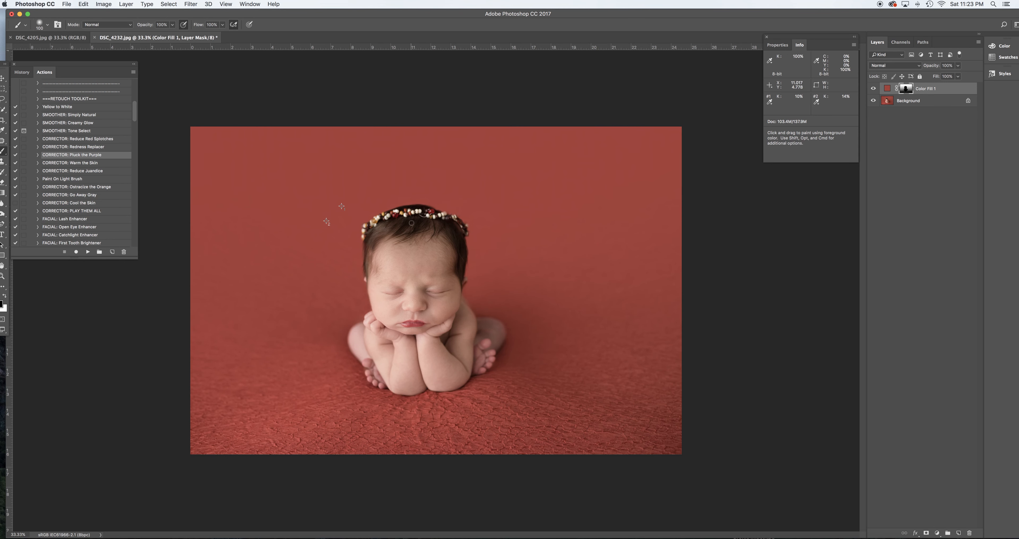
pyautogui.click(875, 90)
pyautogui.click(874, 90)
pyautogui.click(874, 91)
pyautogui.click(874, 91)
pyautogui.click(873, 91)
pyautogui.click(873, 90)
# - Set the brush to 50% opacity and 50% flow, enlarge it to 1900 px, and soften the fill mask around the baby
pyautogui.moveTo(148, 27); pyautogui.dragTo(138, 27)
pyautogui.moveTo(202, 28); pyautogui.dragTo(182, 27)
pyautogui.press(']')
pyautogui.press(']')
pyautogui.press(']')
pyautogui.press(']')
pyautogui.press(']')
pyautogui.press(']')
pyautogui.press(']')
pyautogui.press(']')
pyautogui.press(']')
pyautogui.press(']')
pyautogui.press(']')
pyautogui.press(']')
pyautogui.press(']')
pyautogui.press(']')
pyautogui.press(']')
pyautogui.press(']')
pyautogui.press(']')
pyautogui.press(']')
pyautogui.press(']')
pyautogui.press(']')
pyautogui.moveTo(401, 233)
pyautogui.mouseDown()
pyautogui.moveTo(433, 254)
pyautogui.moveTo(480, 320)
pyautogui.mouseUp()
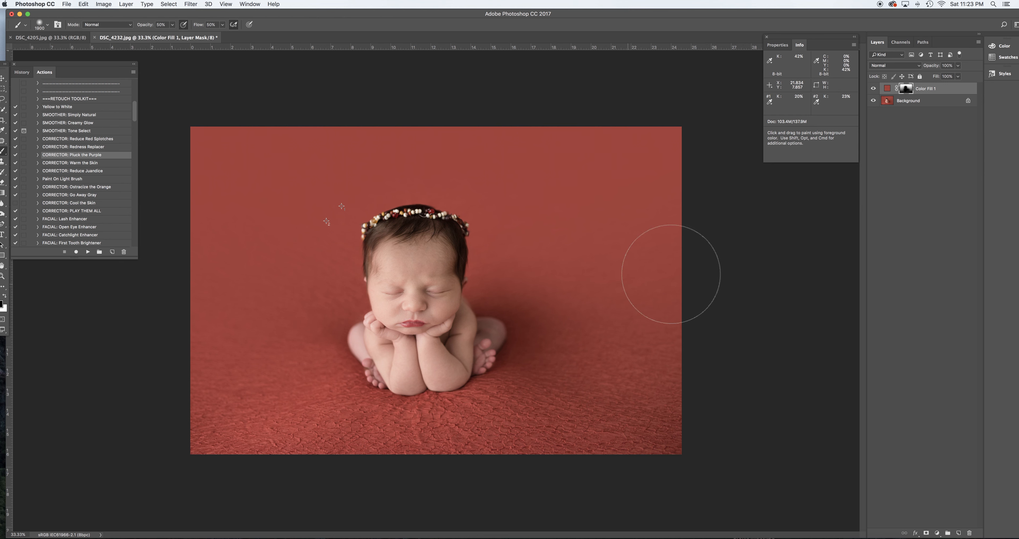
# - Reduce the color fill layer's opacity to 75% while comparing it on and off, and flatten the image
pyautogui.click(873, 89)
pyautogui.click(874, 90)
pyautogui.click(873, 89)
pyautogui.click(873, 89)
pyautogui.moveTo(932, 66); pyautogui.dragTo(924, 69)
pyautogui.click(873, 90)
pyautogui.click(872, 90)
pyautogui.click(872, 91)
pyautogui.click(873, 91)
pyautogui.moveTo(931, 70); pyautogui.dragTo(934, 67)
pyautogui.click(873, 89)
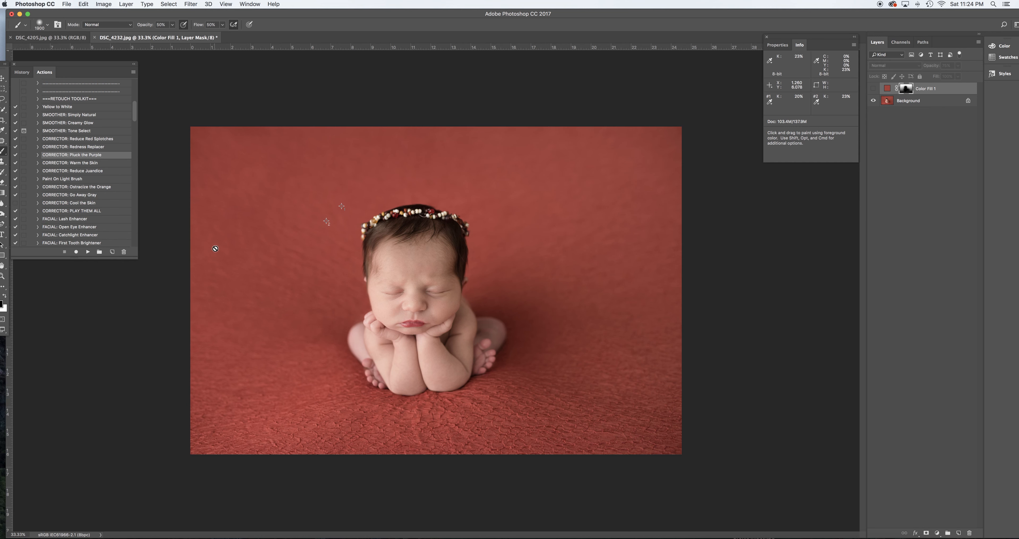
pyautogui.click(873, 89)
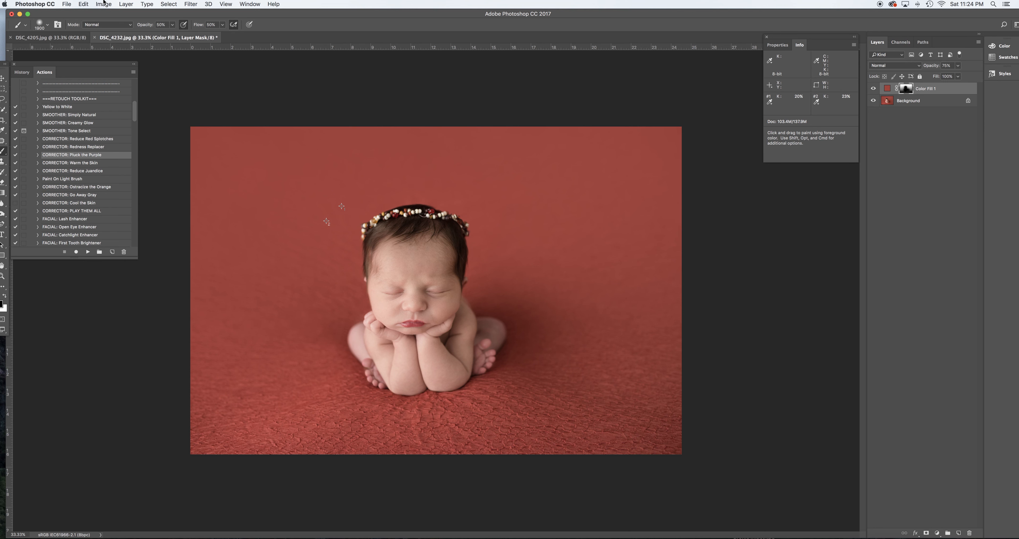
pyautogui.click(125, 4)
pyautogui.click(133, 315)
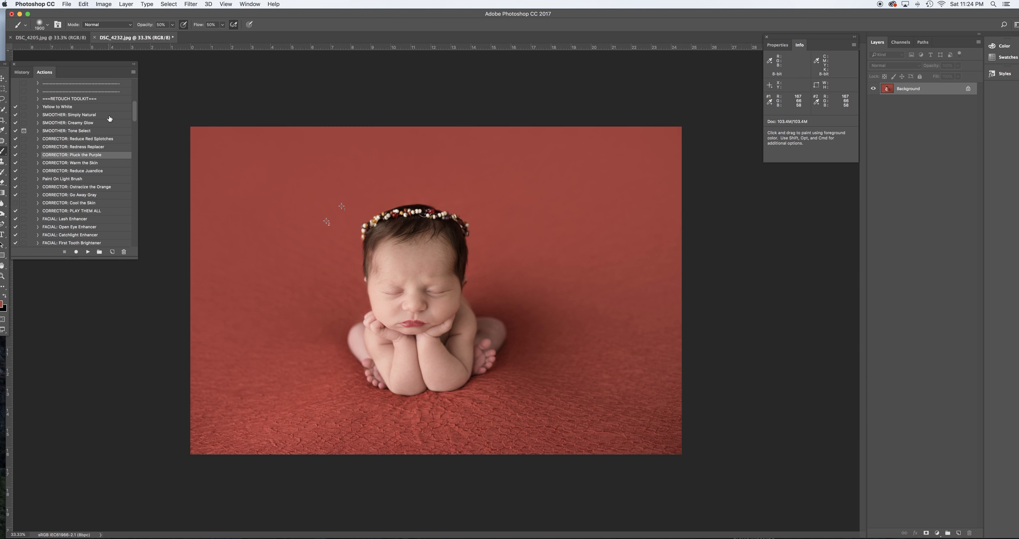
# - Apply the Portraiture filter with the Smoothing: High preset to a new layer, sampling the baby's skin for the skin tones mask
pyautogui.click(199, 4)
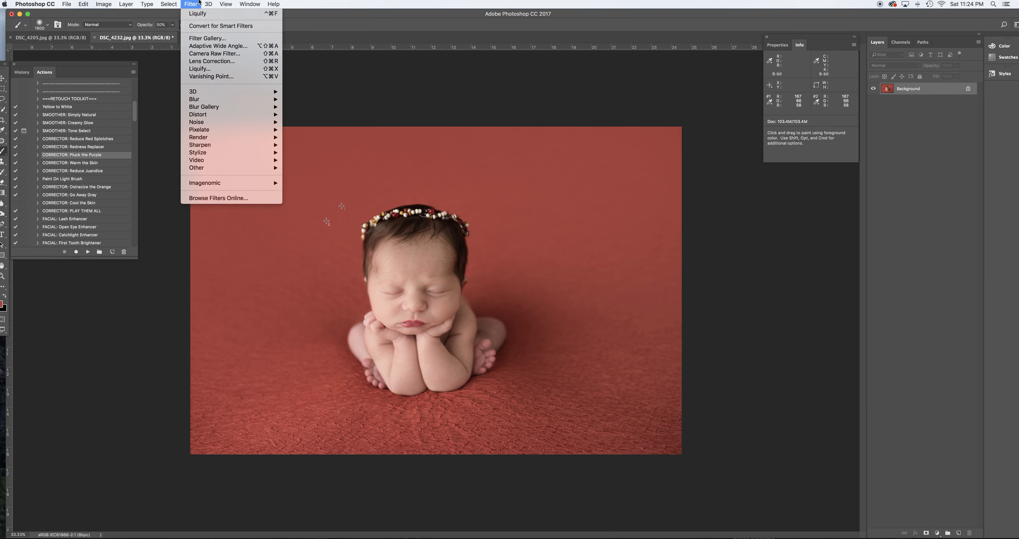
pyautogui.moveTo(216, 184)
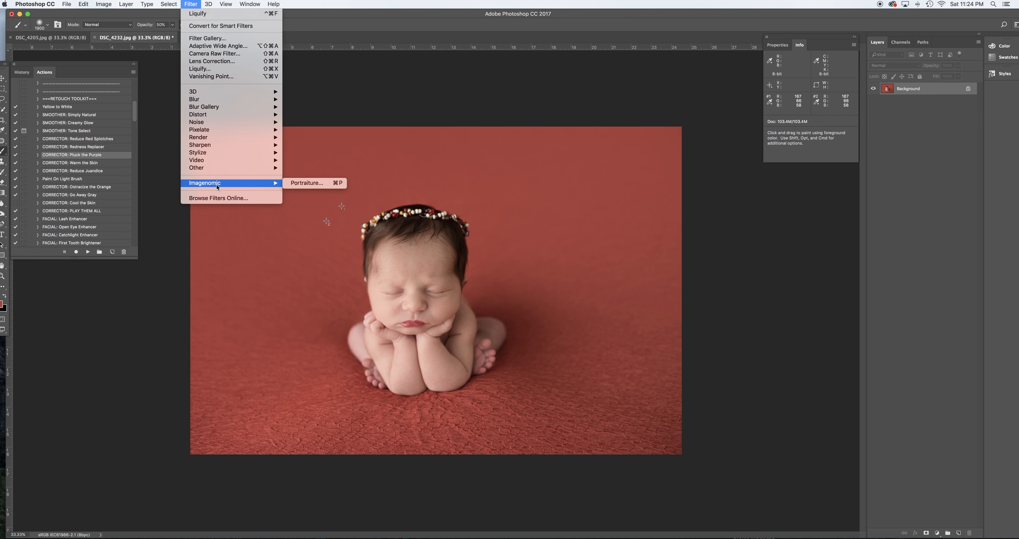
pyautogui.click(299, 184)
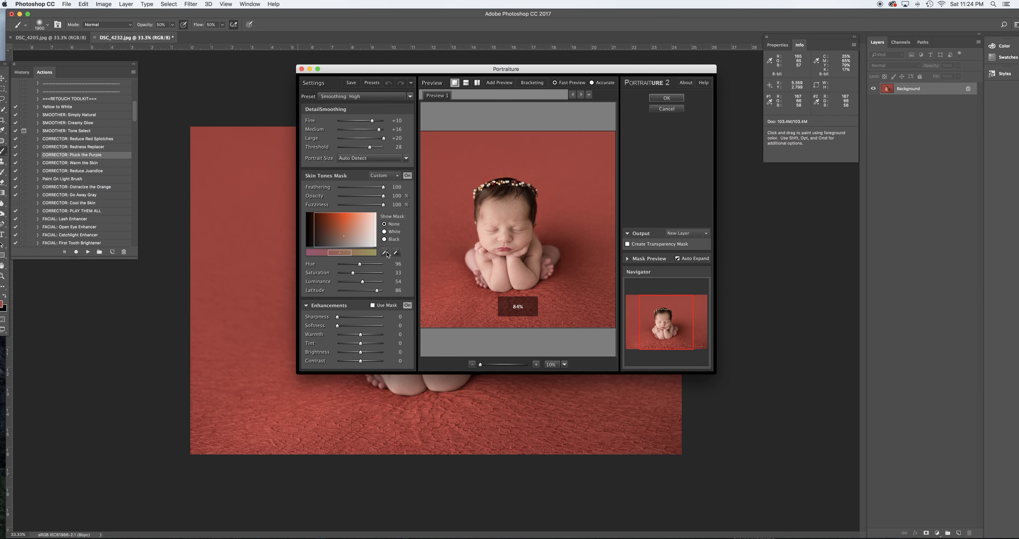
pyautogui.click(387, 253)
pyautogui.click(493, 242)
pyautogui.click(520, 264)
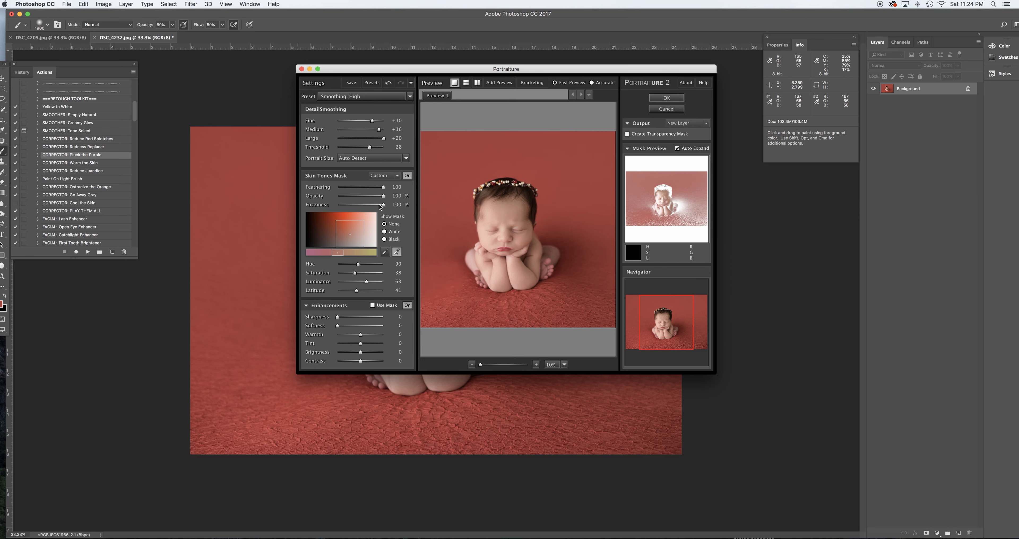
pyautogui.click(385, 253)
pyautogui.click(640, 193)
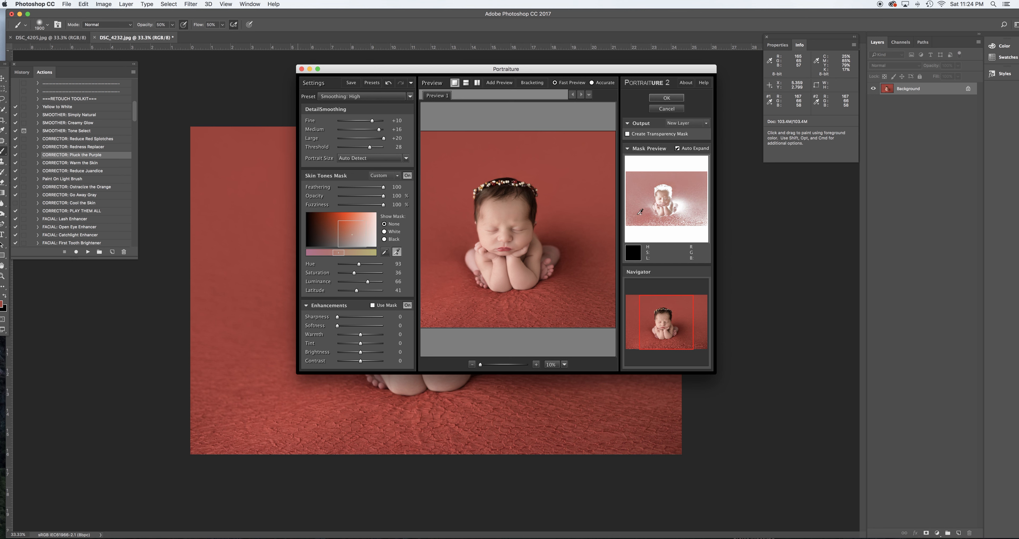
pyautogui.click(658, 99)
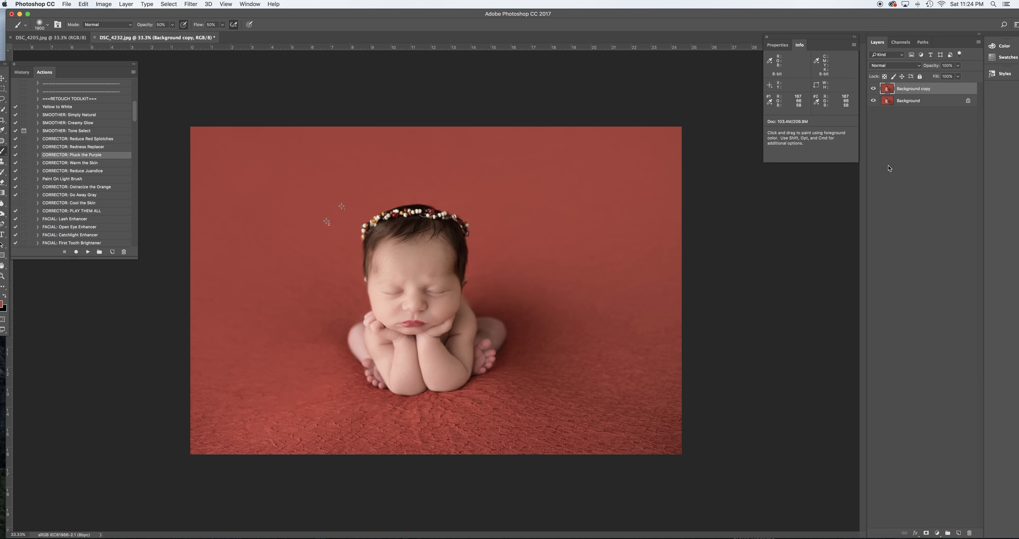
# - Add an inverted layer mask to the smoothed layer and set a smaller brush to 100% opacity with increased flow
pyautogui.click(926, 534)
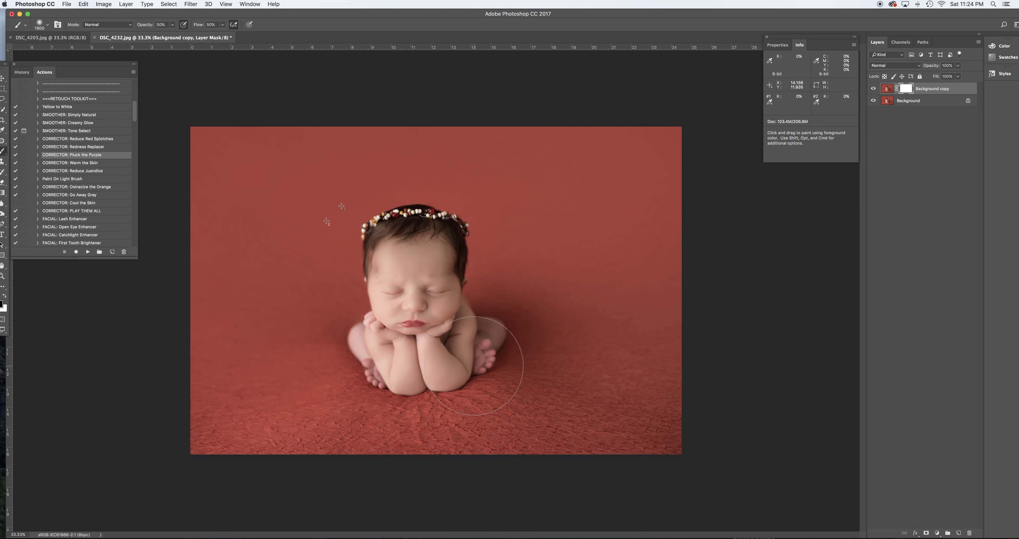
pyautogui.press('super+i')
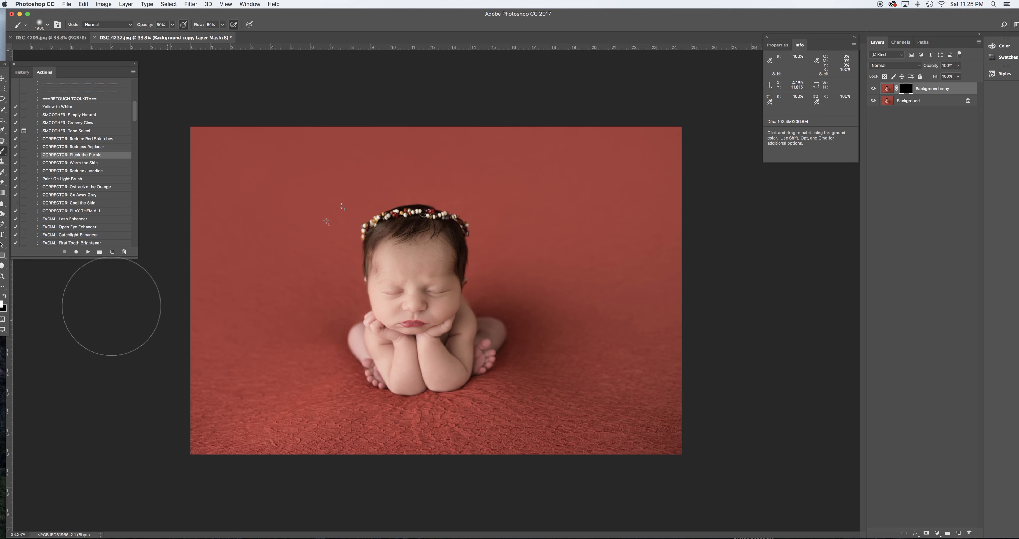
pyautogui.press('[')
pyautogui.press('[')
pyautogui.press('[')
pyautogui.press('[')
pyautogui.moveTo(146, 26); pyautogui.dragTo(215, 25)
# - Paint the smoothing in over the baby's face and body, and check the coverage with the mask overlay
pyautogui.press('[')
pyautogui.press('[')
pyautogui.moveTo(384, 356)
pyautogui.mouseDown()
pyautogui.moveTo(468, 348)
pyautogui.moveTo(422, 256)
pyautogui.moveTo(413, 301)
pyautogui.mouseUp()
pyautogui.press('\\')
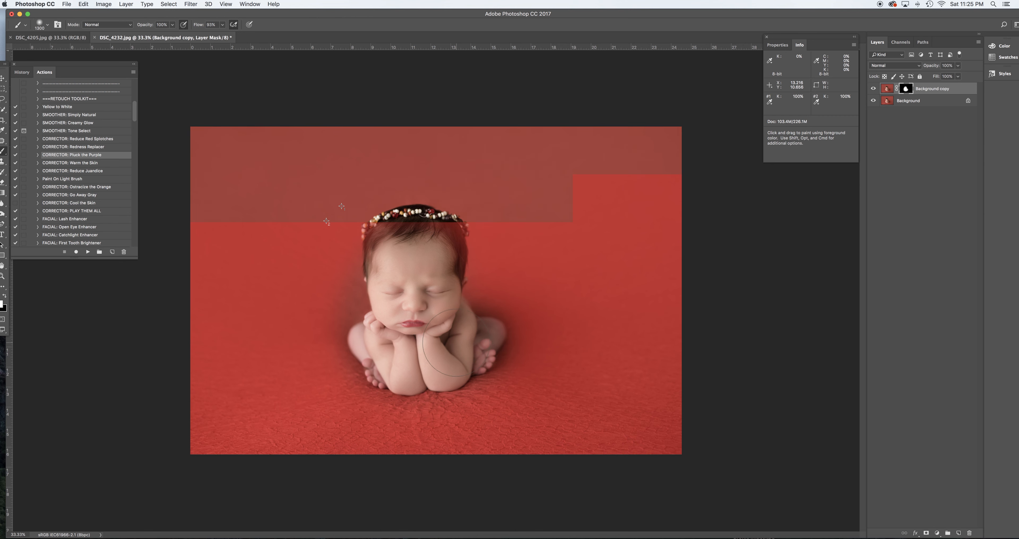
pyautogui.press('\\')
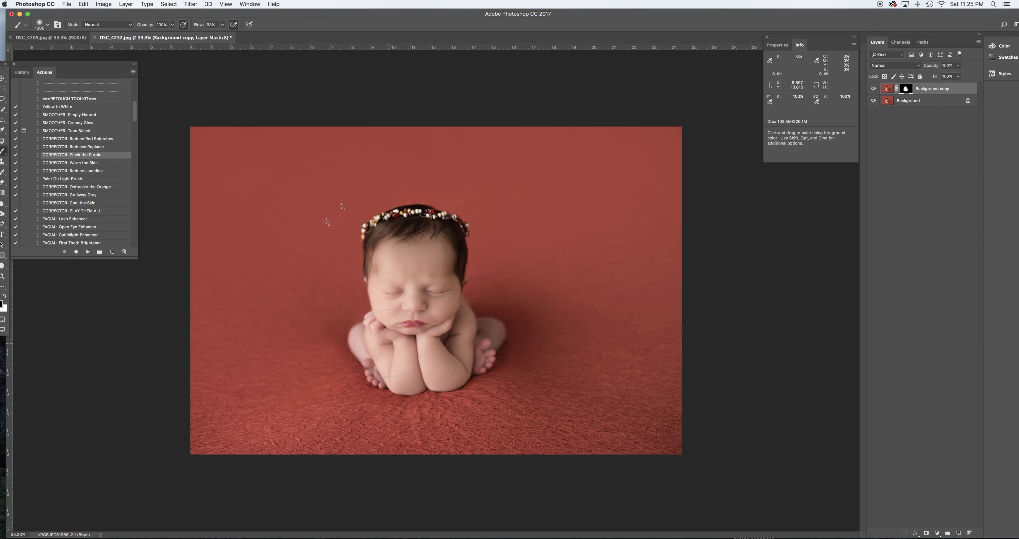
# - Shrink the brush and mask the smoothing off the baby's eyes, nose, hair and headband
pyautogui.press('[')
pyautogui.press('[')
pyautogui.press('[')
pyautogui.press('[')
pyautogui.press('[')
pyautogui.press('[')
pyautogui.press('[')
pyautogui.press('[')
pyautogui.press('[')
pyautogui.press('[')
pyautogui.press('[')
pyautogui.press('[')
pyautogui.press(']')
pyautogui.press('[')
pyautogui.press('[')
pyautogui.press('[')
pyautogui.press('\\')
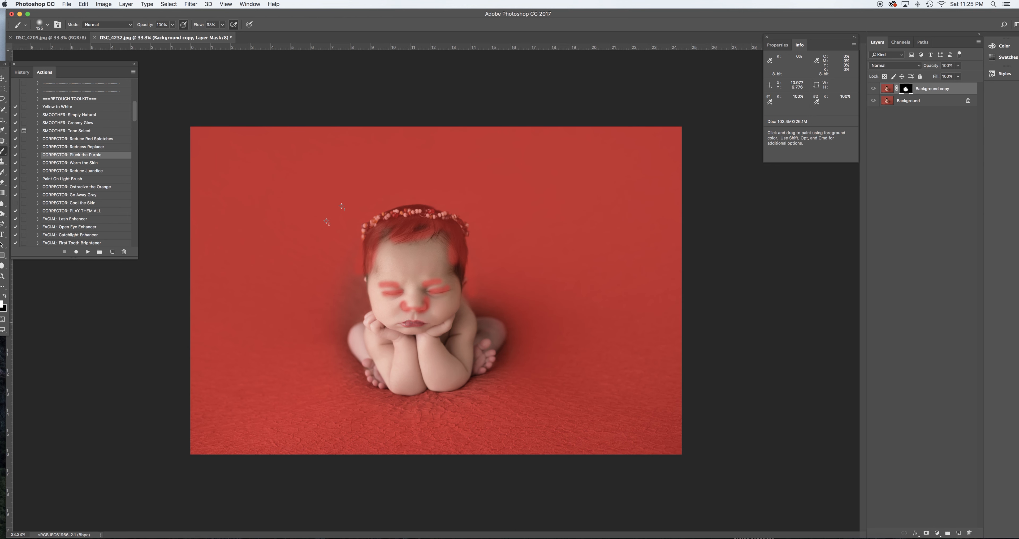
# - Mask the smoothing off the lips, fingers, toes and remaining hair, checking the coverage with the mask overlay
pyautogui.press('\\')
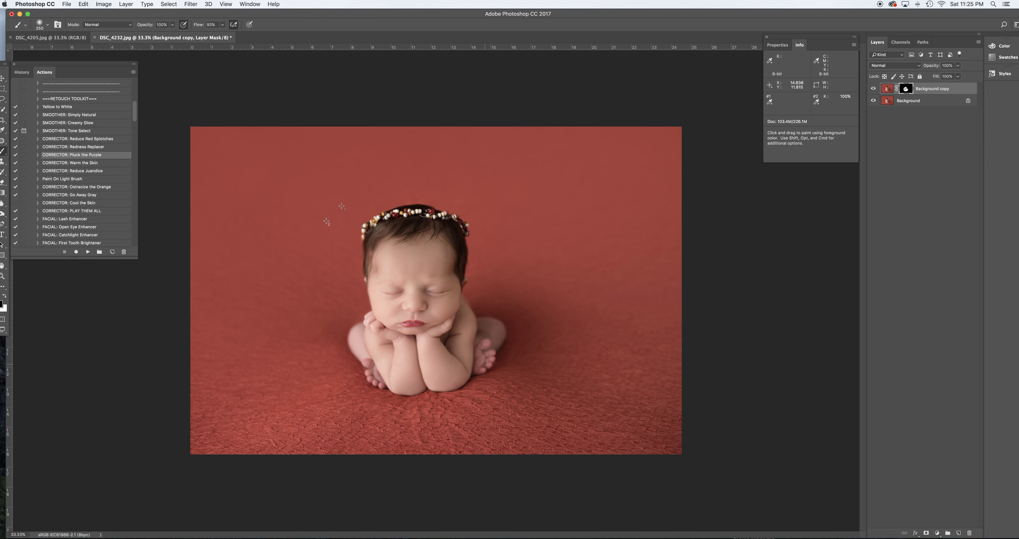
pyautogui.press('\\')
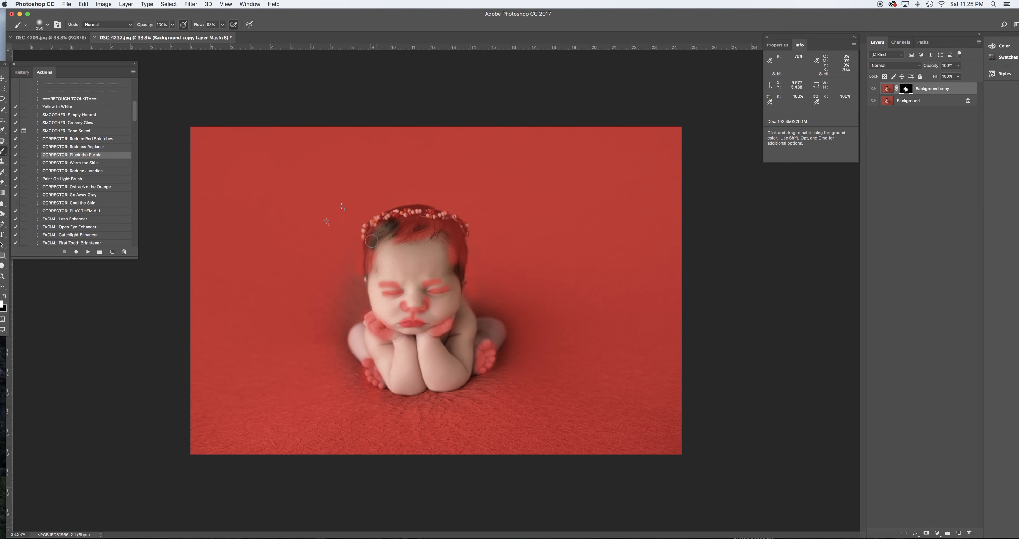
pyautogui.press('\\')
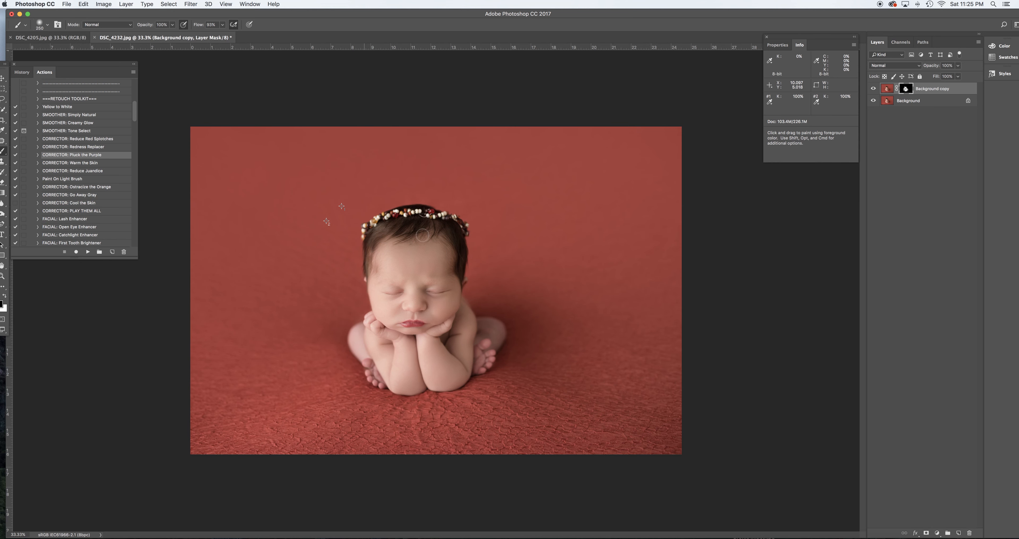
pyautogui.press('\\')
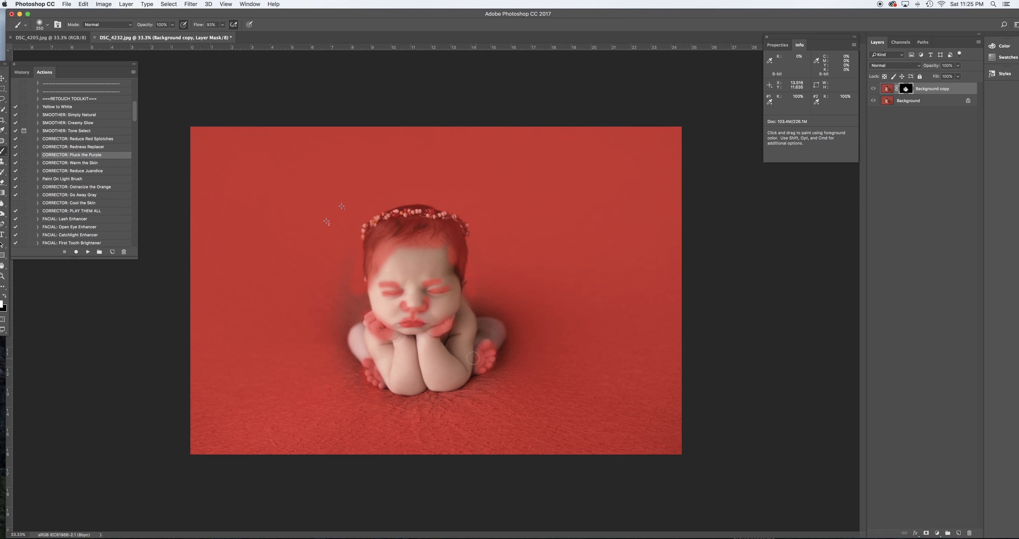
pyautogui.press('x')
pyautogui.press('\\')
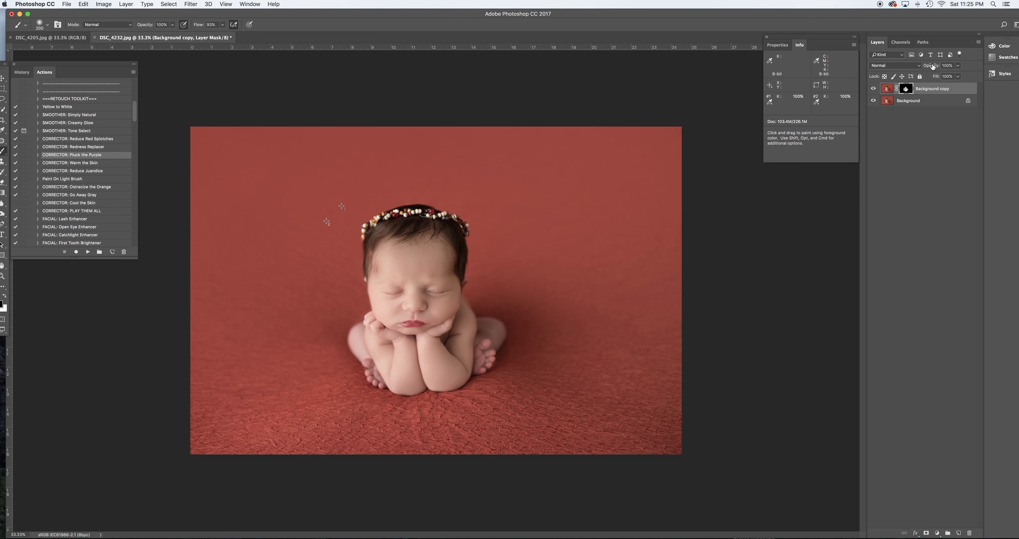
# - Reduce the smoothed layer's opacity slightly and compare the image with and without the layer
pyautogui.moveTo(932, 66)
pyautogui.mouseDown()
pyautogui.moveTo(920, 70)
pyautogui.moveTo(932, 69)
pyautogui.mouseUp()
pyautogui.click(871, 91)
pyautogui.click(872, 91)
pyautogui.click(872, 91)
pyautogui.click(872, 91)
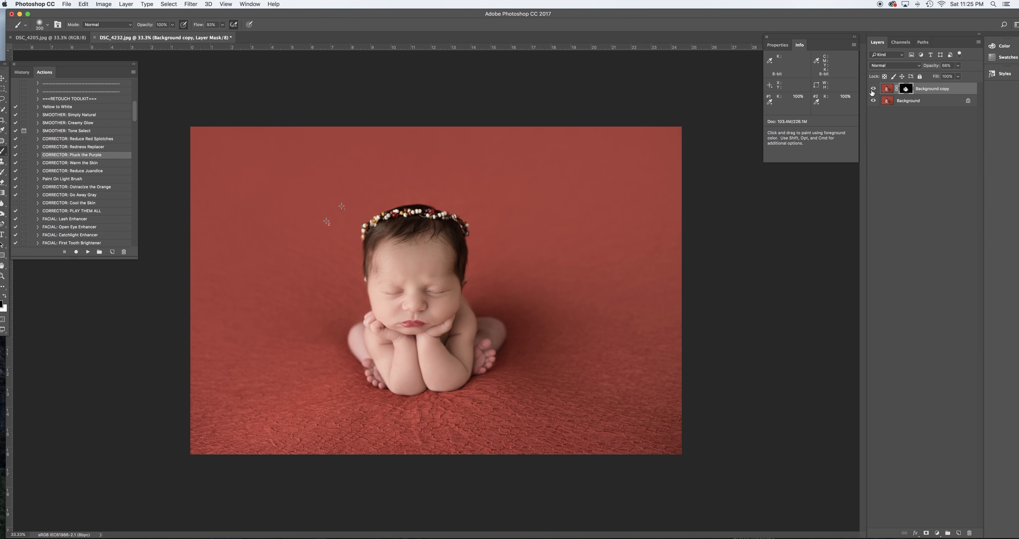